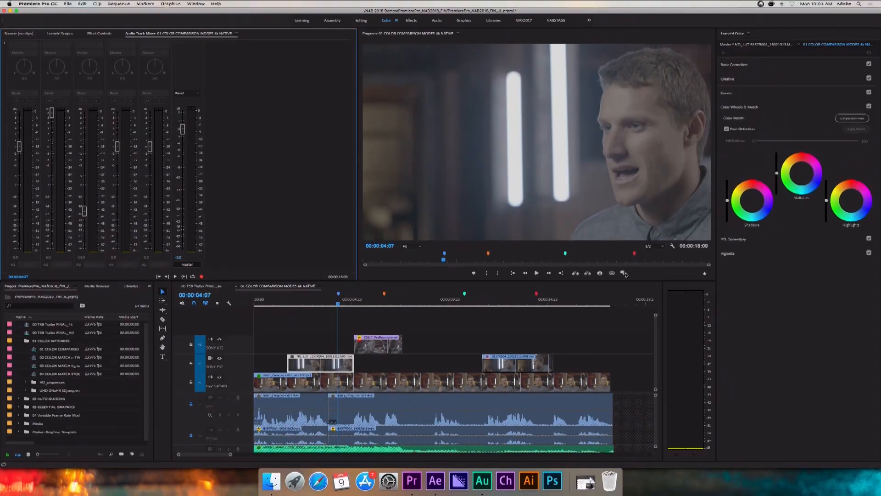
Open Comparison View in before/after mode for the log close-up, and swap its sides back and forth.
click(623, 273)
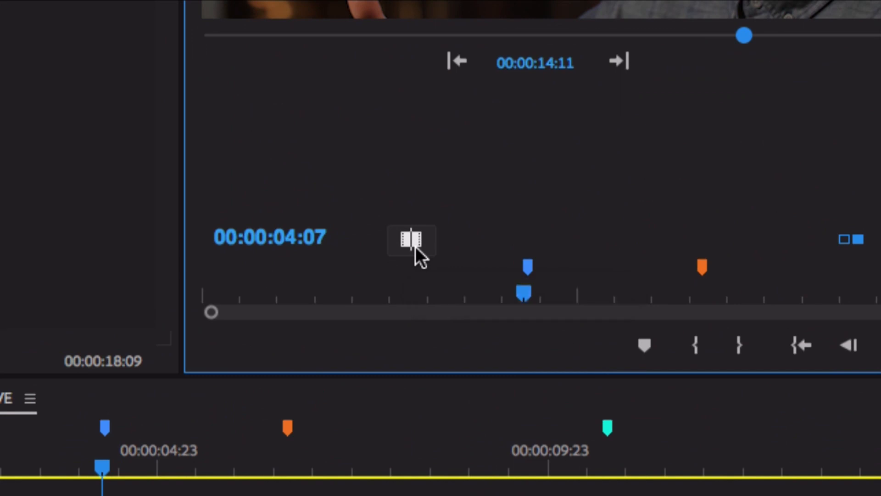
key(ctrl+s)
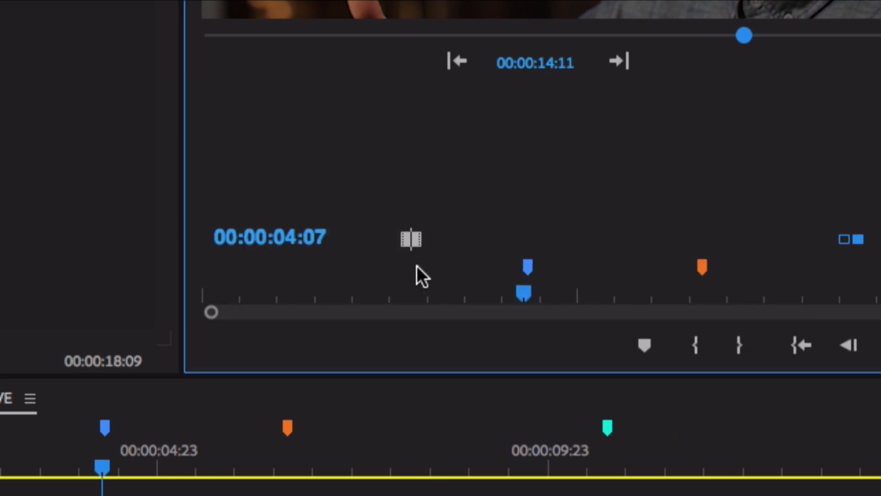
click(410, 239)
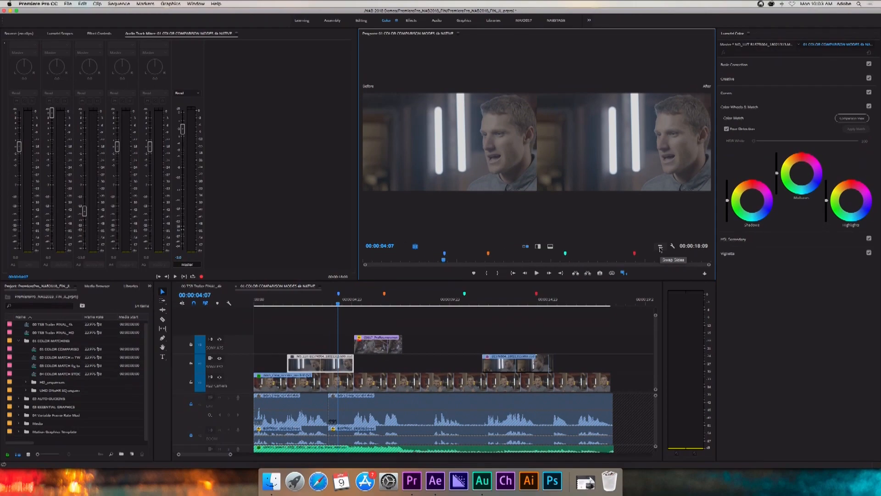
click(661, 239)
click(660, 248)
Grade the log close-up with the SGamut3CineSLog3_To_LC-709TypeA input LUT, a temperature of about 46, lower contrast and raised highlights.
click(802, 65)
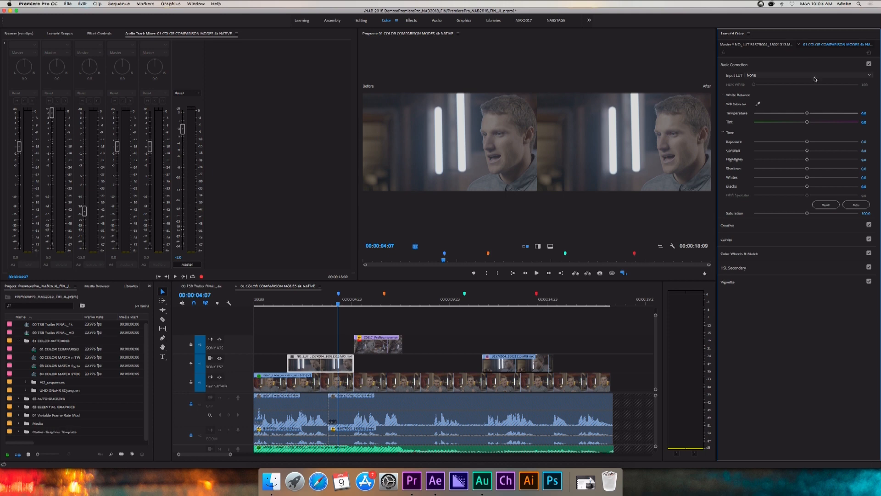
click(814, 77)
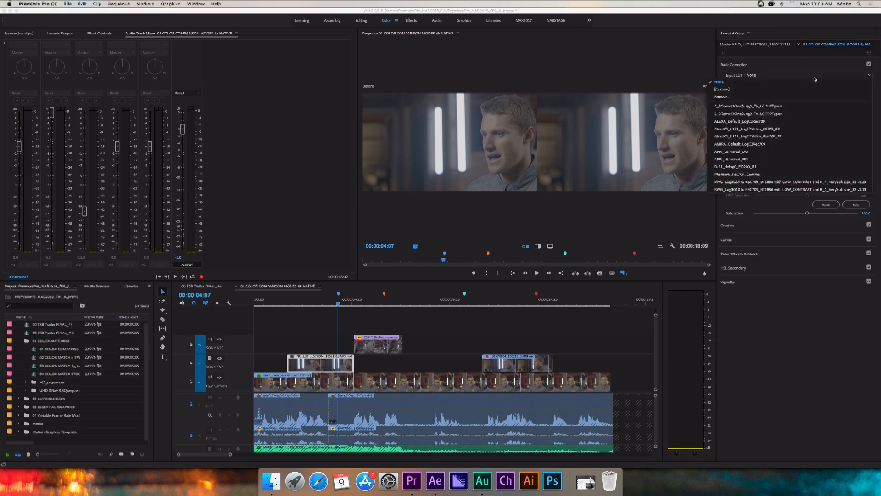
click(813, 105)
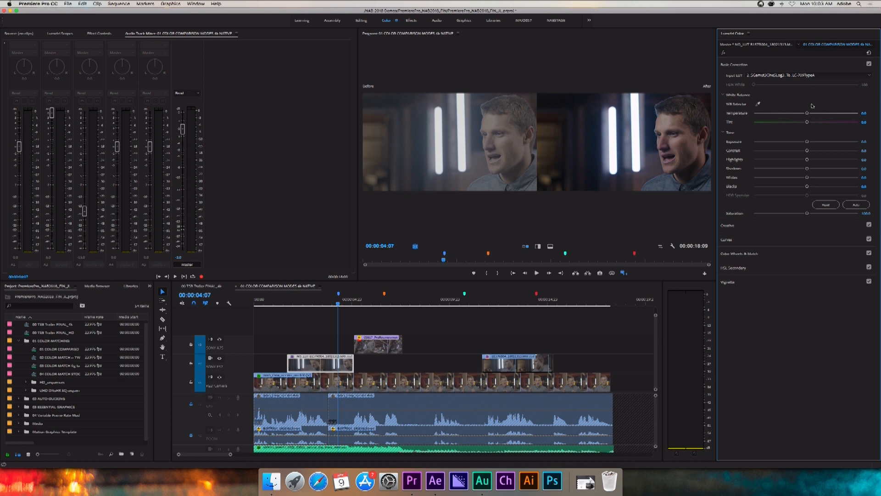
drag(807, 114, 831, 116)
mouse_move(806, 160)
mouse_down()
mouse_move(817, 160)
mouse_move(794, 153)
mouse_up()
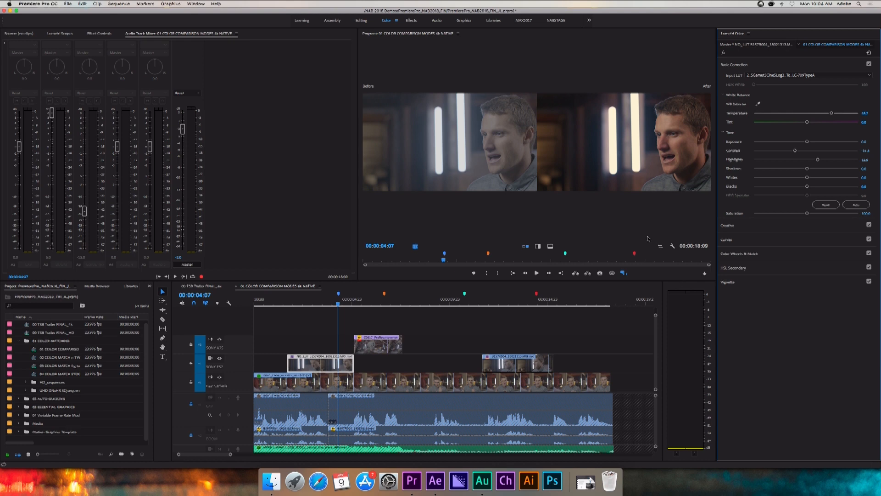
Leave Comparison View, play the sequence, and review the shots at its red, green and orange markers.
click(623, 273)
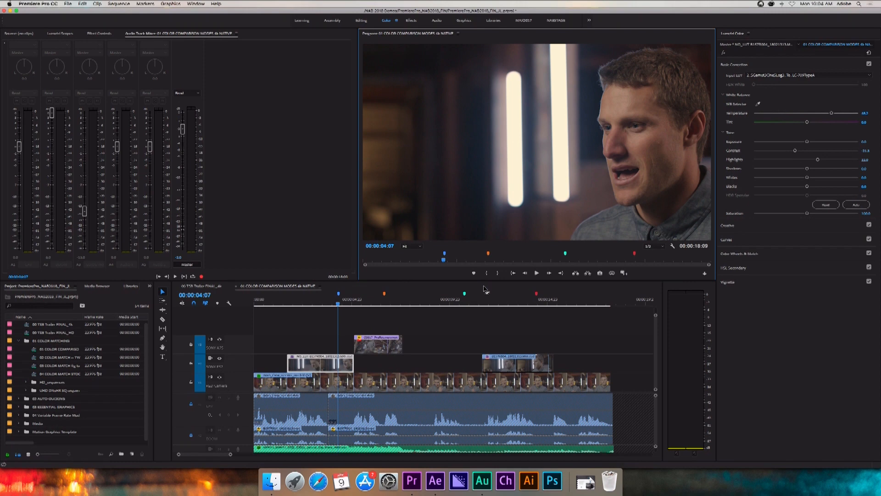
key(space)
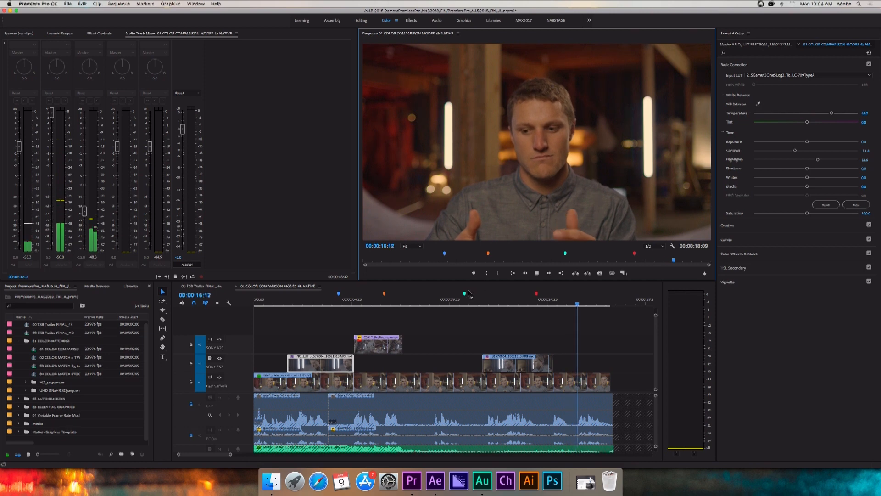
click(536, 301)
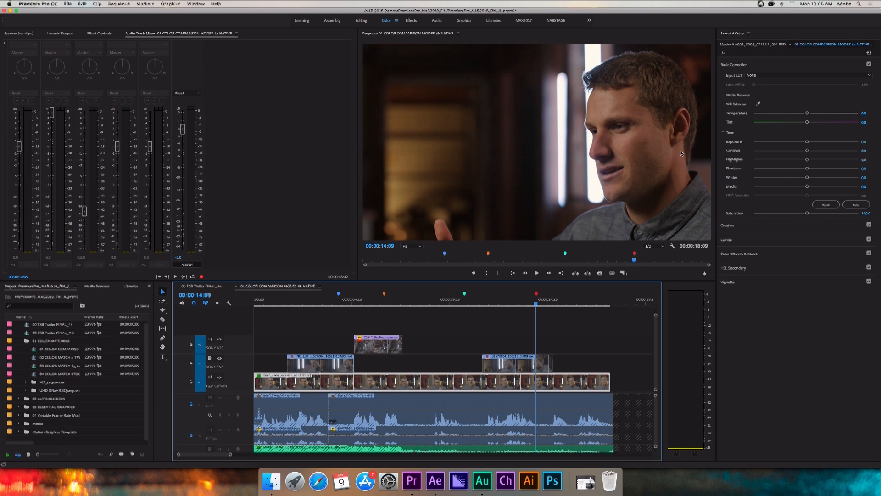
click(462, 302)
click(465, 304)
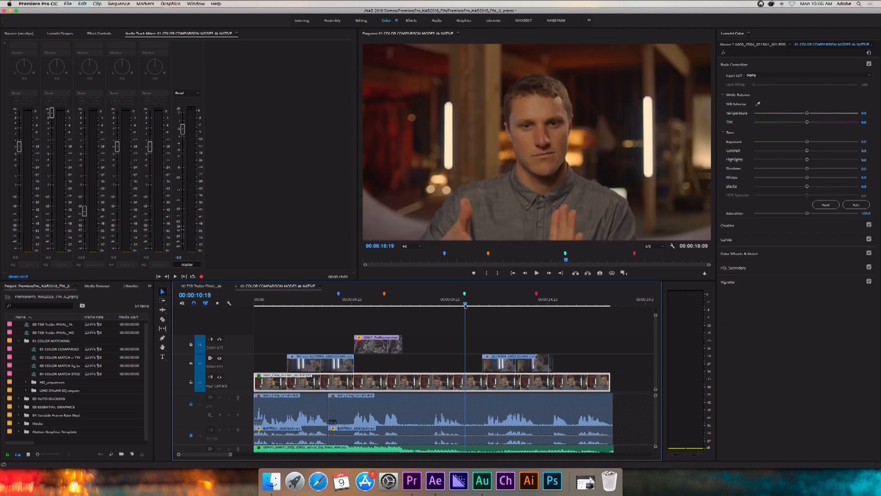
click(384, 303)
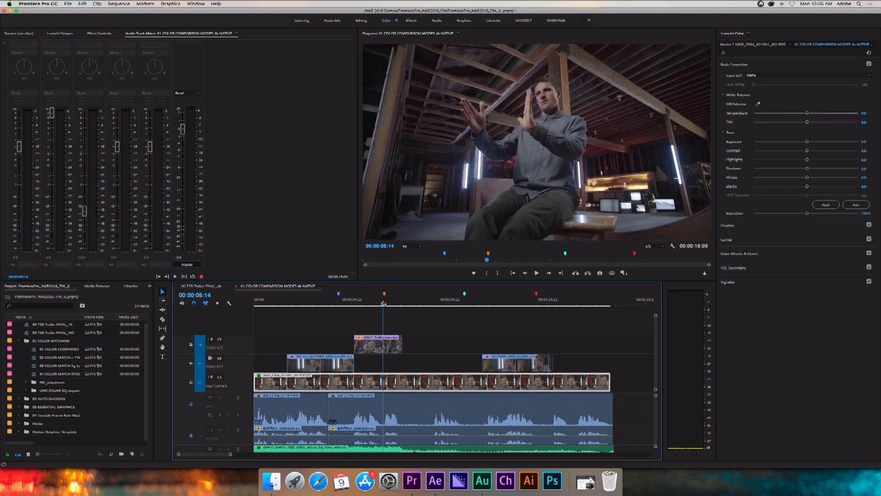
Color match the front-facing shot at the green marker to the close-up reference frame at about 00:00:13:14, with face detection on.
click(465, 303)
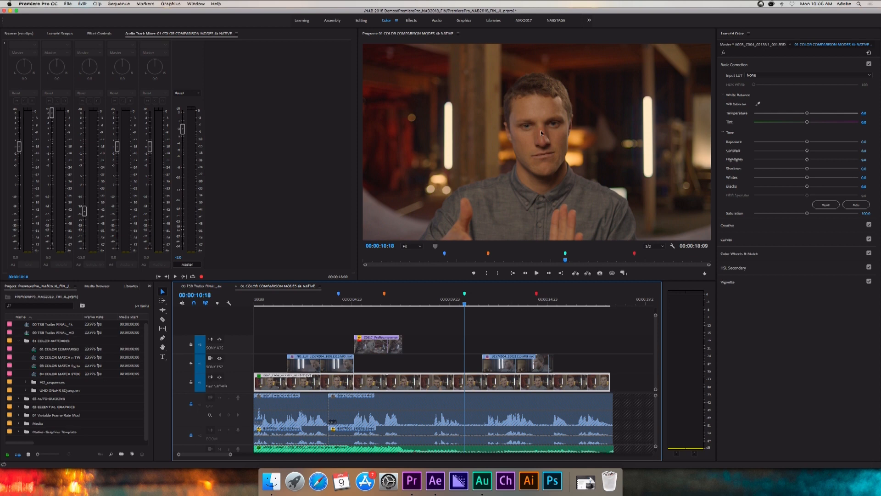
click(623, 273)
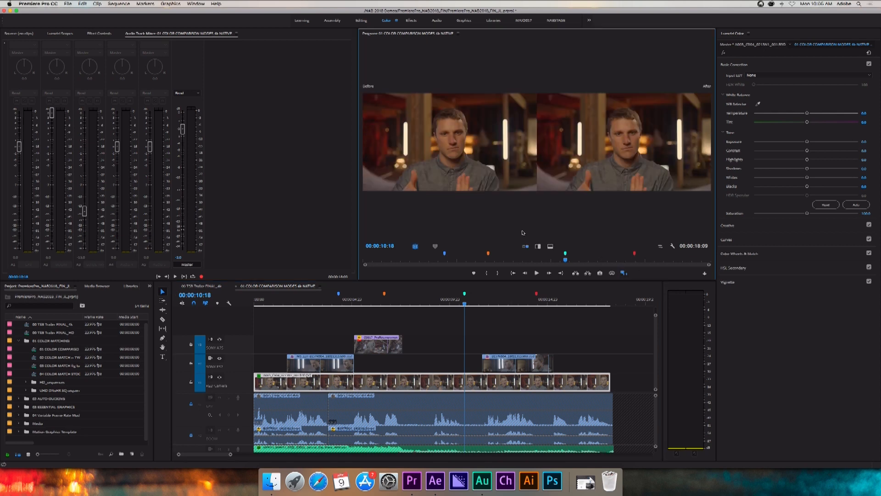
click(416, 248)
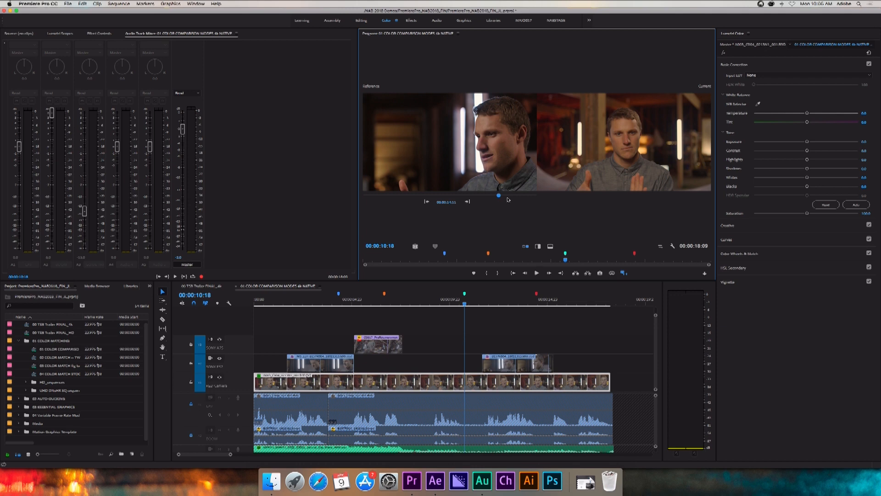
drag(499, 196, 492, 196)
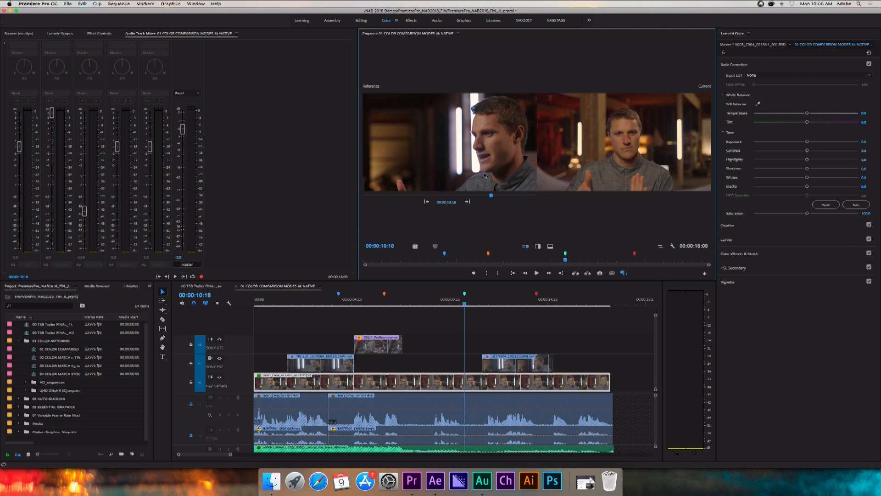
click(803, 254)
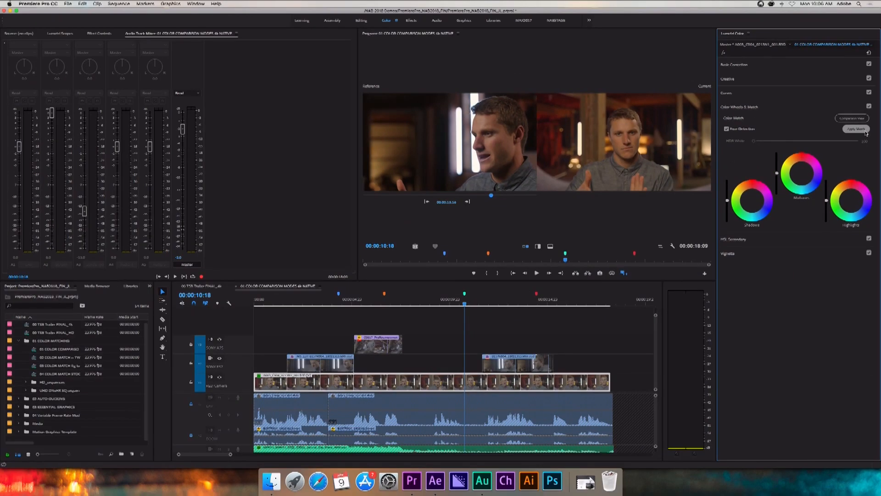
click(864, 132)
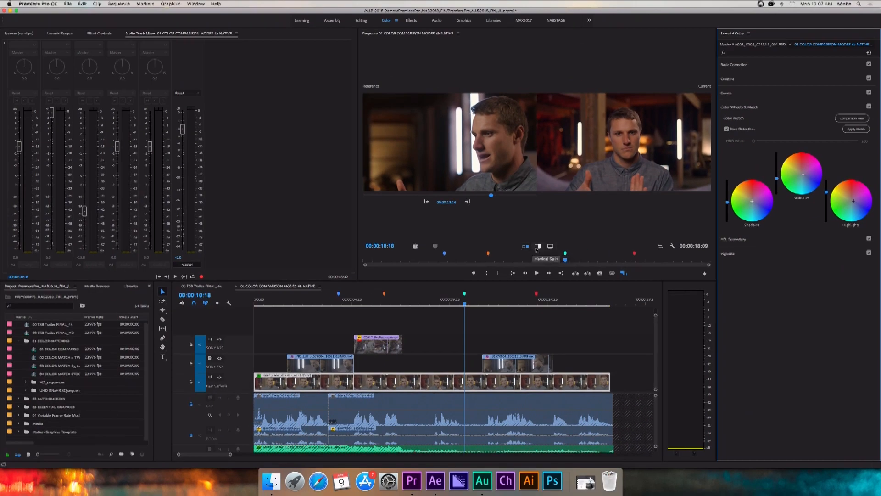
Compare the matched shot with its reference in vertical and horizontal splits, shifting the divider and playing briefly, and return to side by side.
click(538, 247)
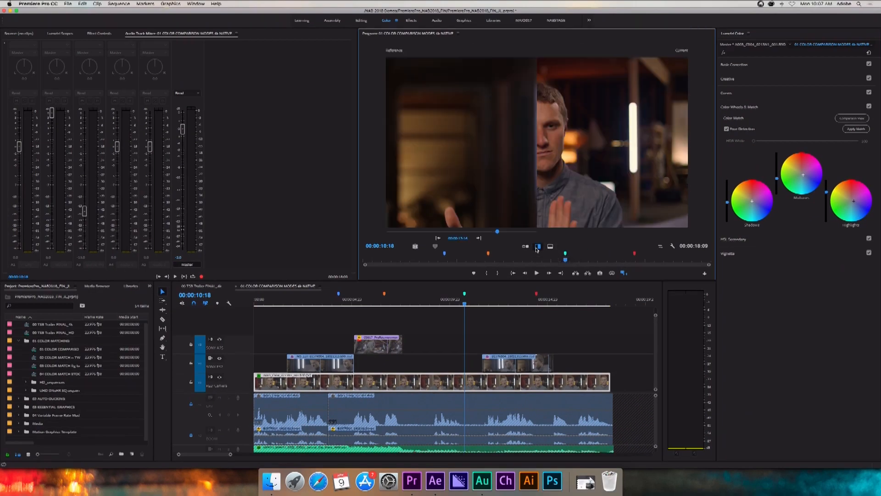
click(550, 246)
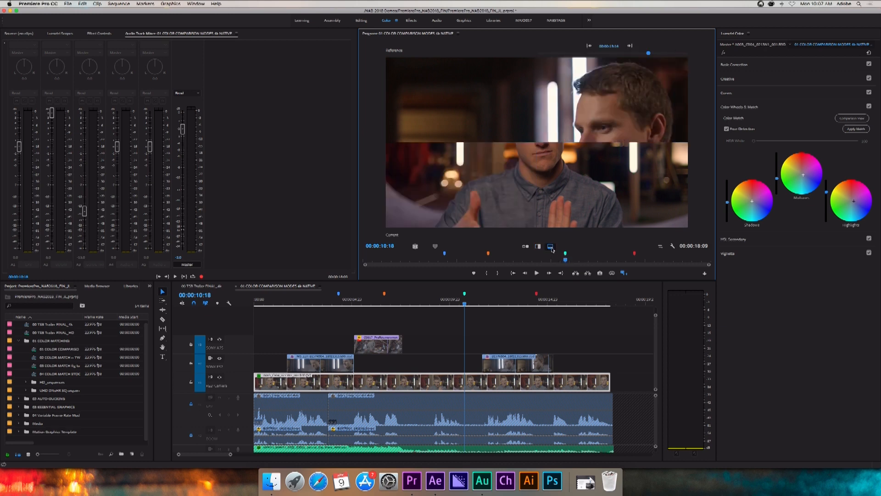
drag(527, 142, 528, 210)
drag(529, 168, 529, 167)
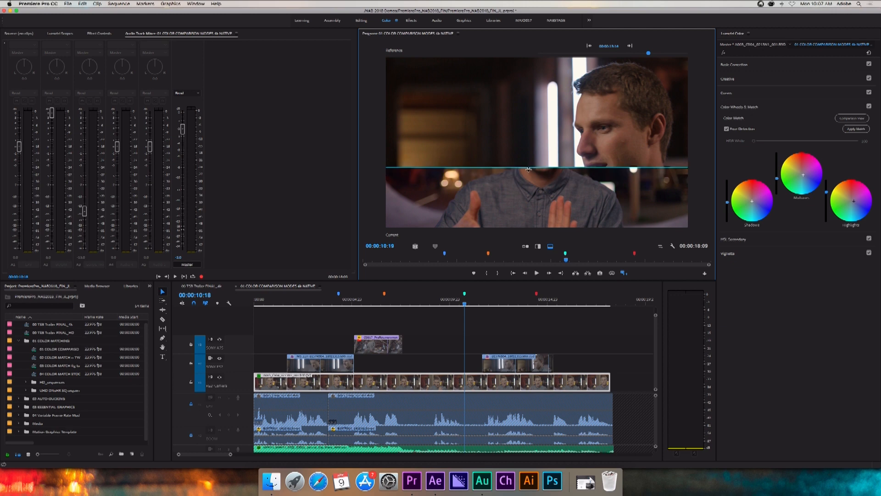
key(space)
key(space)
click(526, 247)
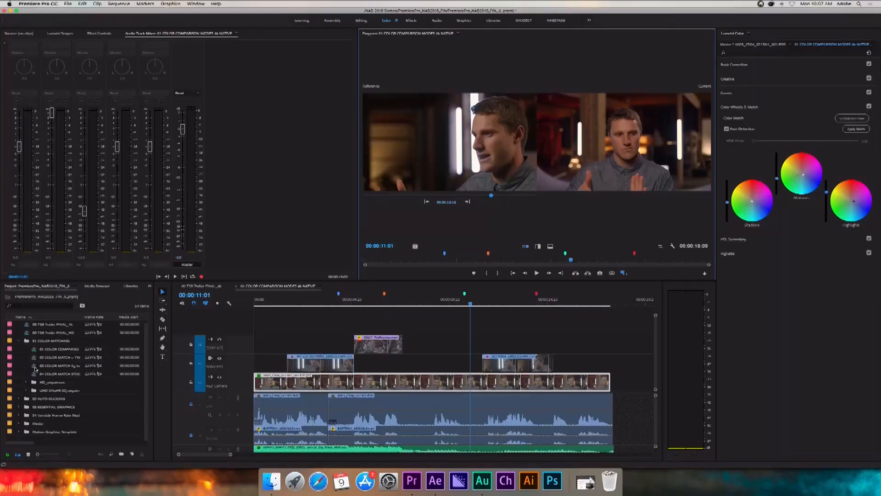
Open the sequence 04 COLOR MATCH STOCK to ftg 4k NATIVE and park the playhead at 00:00:15:05 on the ocean stock clip.
double_click(36, 373)
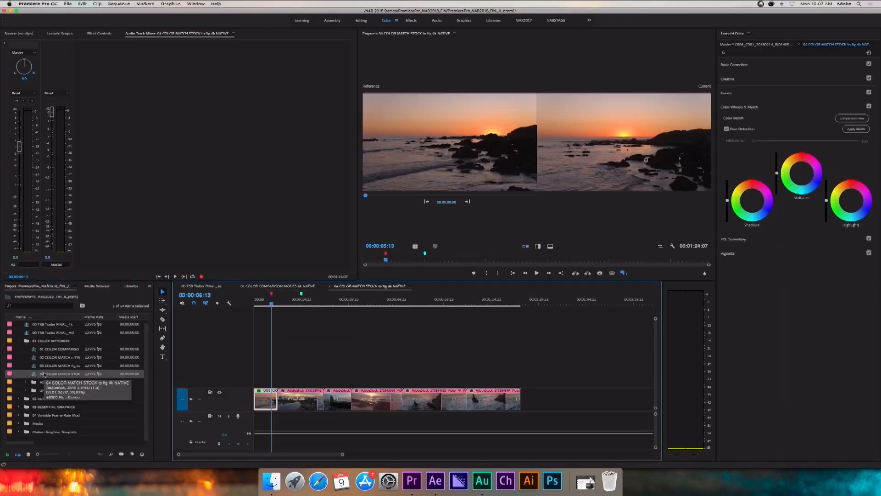
drag(271, 304, 302, 304)
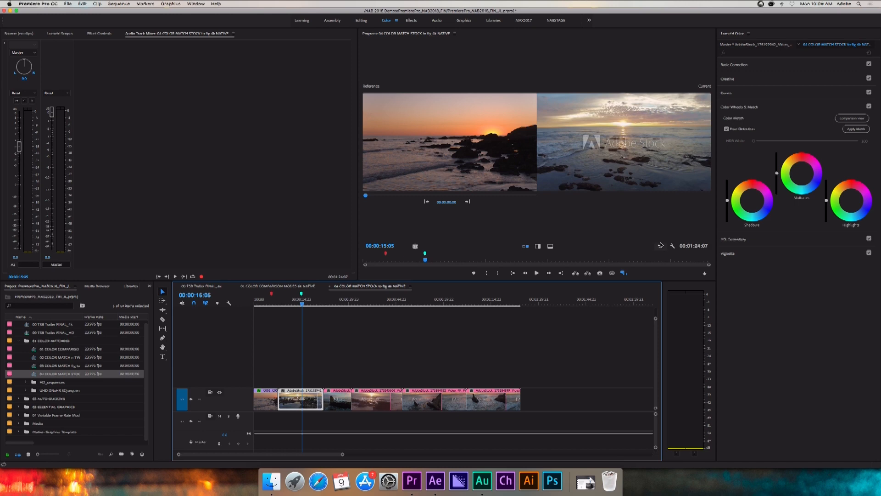
Color match the ocean stock clip to the sunset reference without face detection, and slightly raise its temperature and contrast.
click(727, 129)
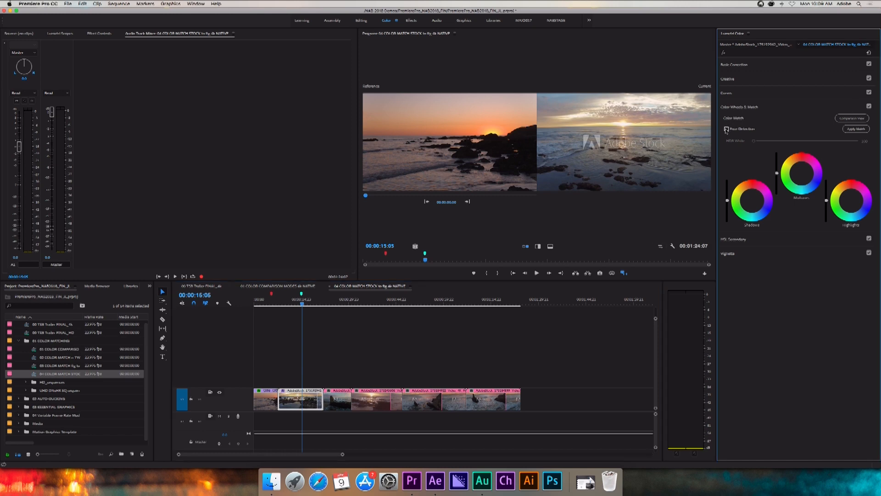
click(864, 131)
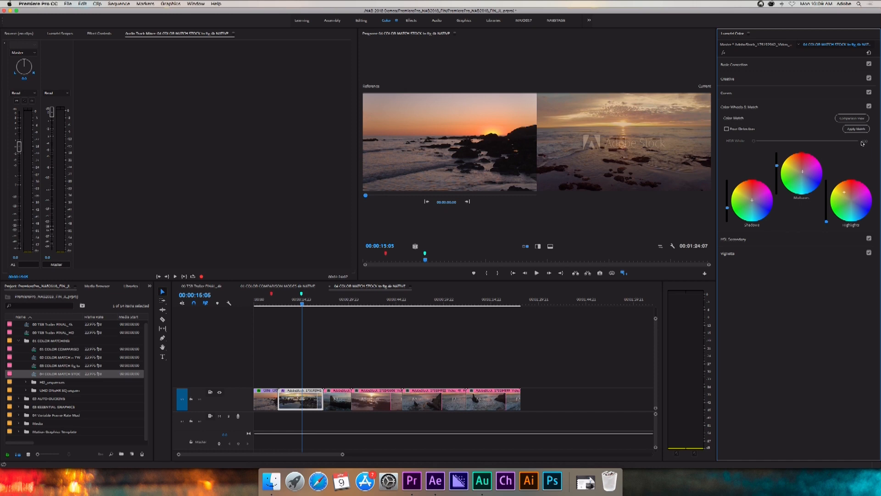
click(758, 65)
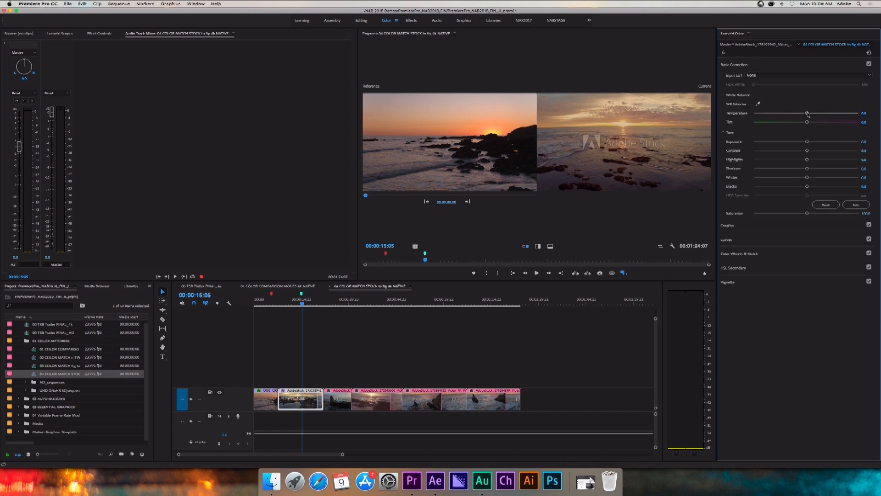
drag(808, 114, 811, 114)
drag(810, 152, 813, 153)
click(780, 253)
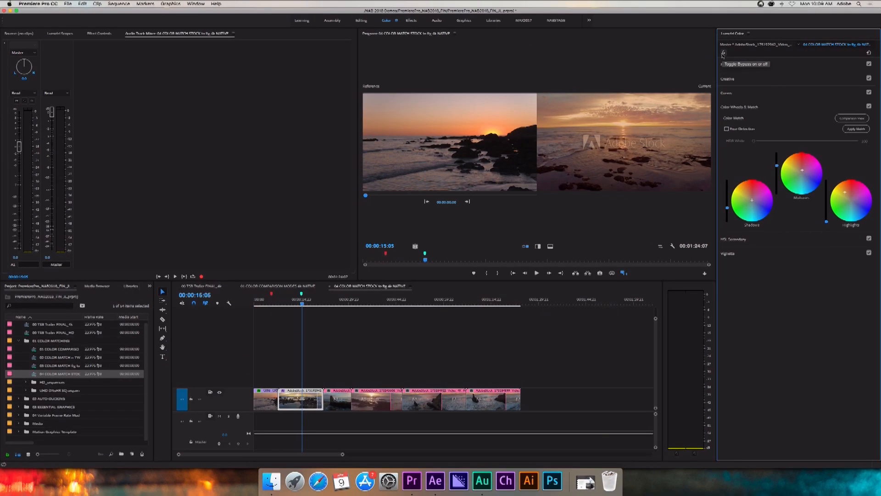
Bypass and restore the stock clip's Lumetri grade to compare it, and reset the effect.
click(723, 54)
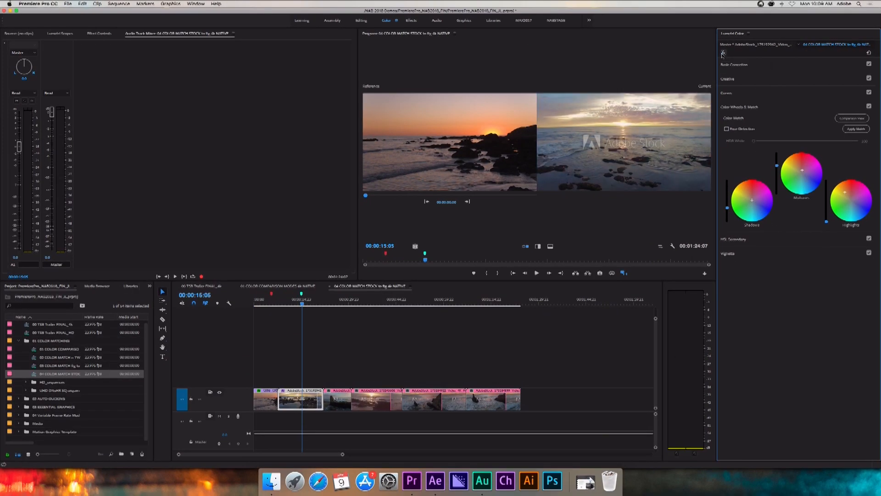
click(723, 54)
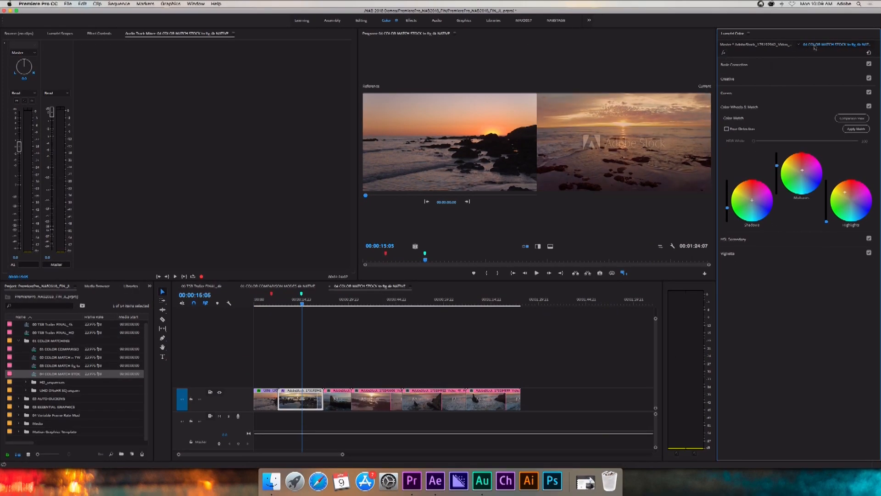
click(868, 53)
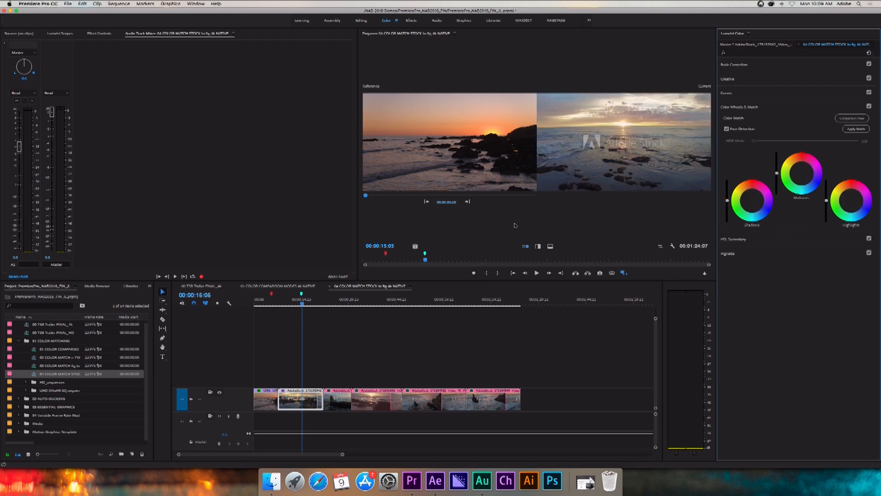
Color match the stock clip at 00:01:13:00 to the sunset reference without face detection, and compare them in a horizontal split.
drag(303, 303, 486, 320)
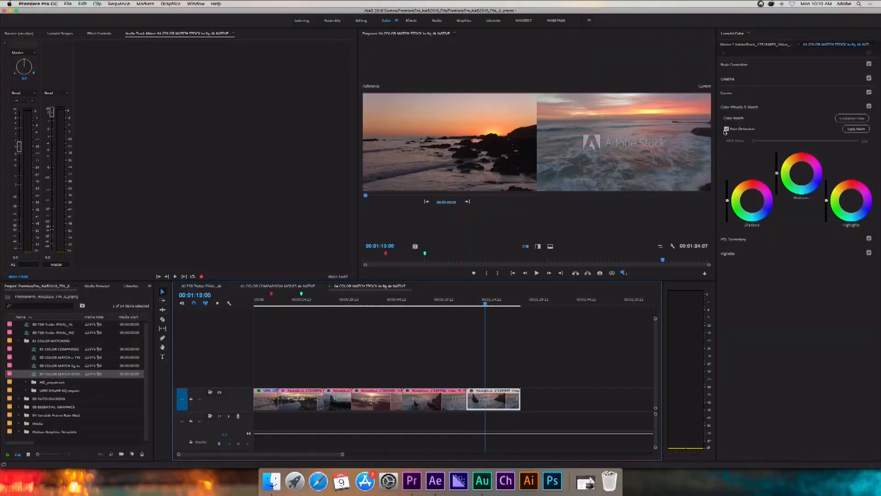
click(726, 129)
click(854, 130)
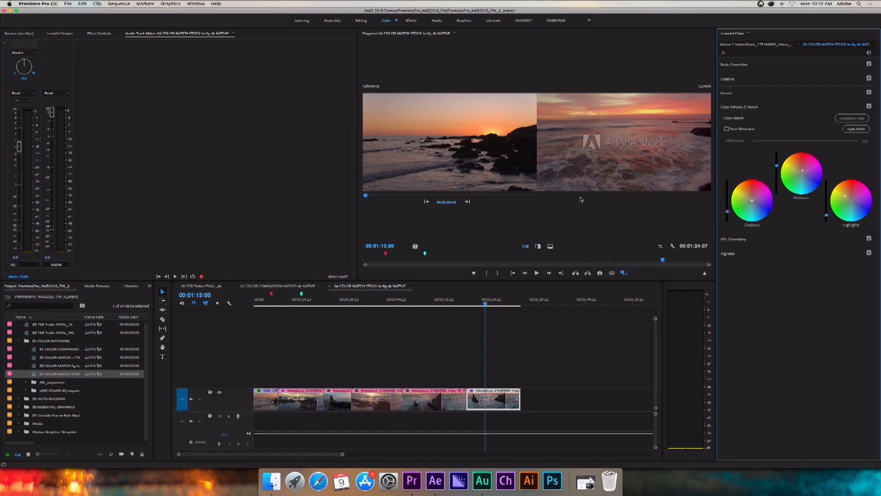
click(550, 247)
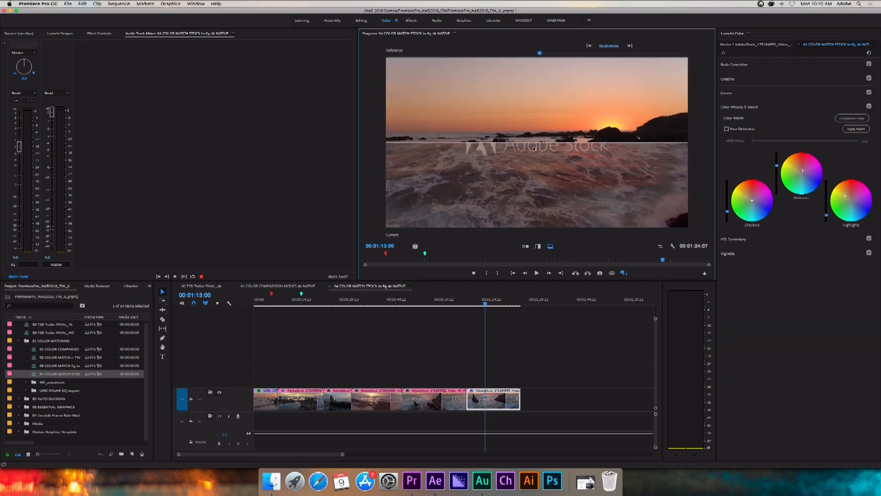
Shift the horizontal split up and down across the ocean clip to compare its color match against the sunset reference.
mouse_move(529, 135)
mouse_down()
mouse_move(530, 246)
mouse_move(527, 2)
mouse_move(538, 164)
mouse_move(540, 133)
mouse_up()
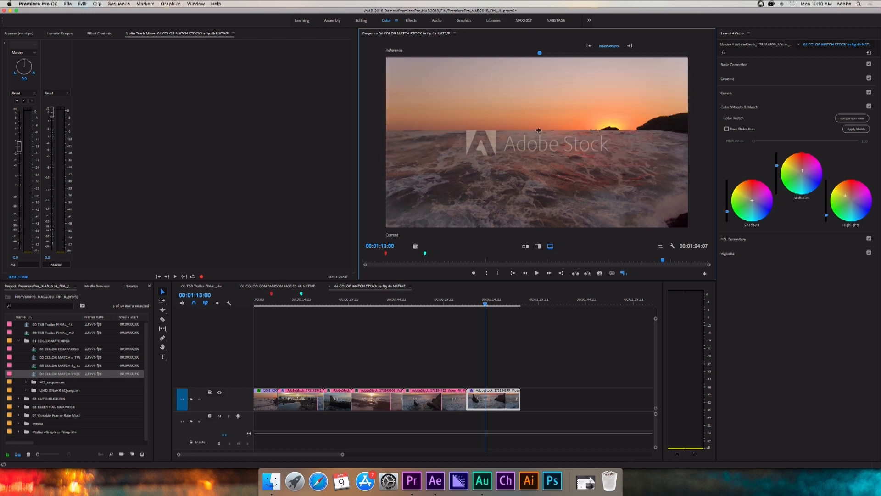
drag(539, 131, 528, 181)
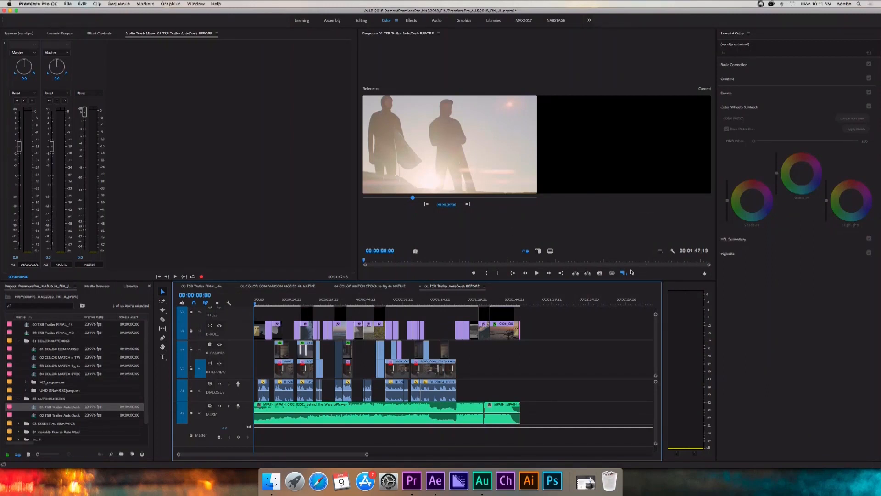
Turn off Comparison View for the 01 TSB Trailer AutoDuck BEFORE sequence and stop its playback at 00:00:15:19.
click(624, 273)
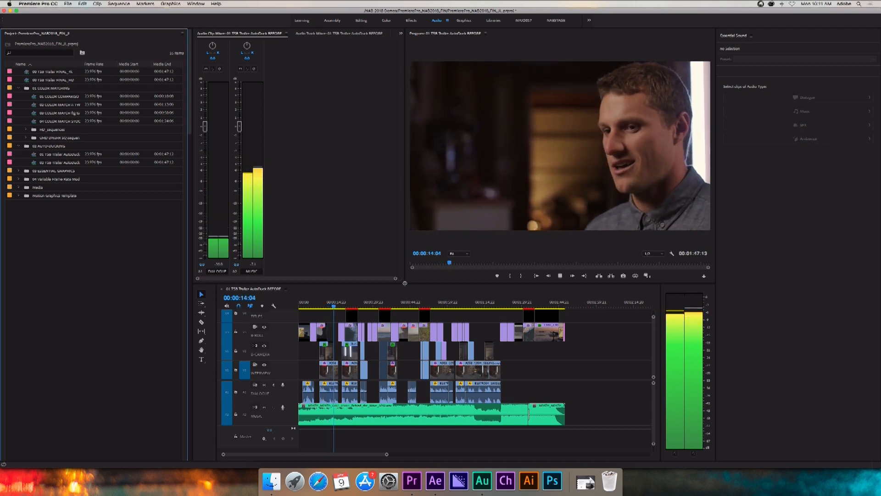
key(space)
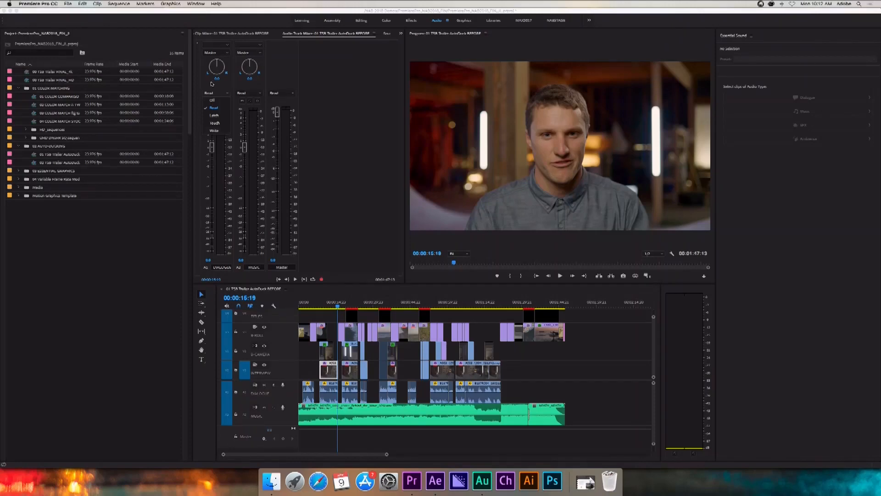
Check the volume level of the Behind the Wave music clip on the MUSIC track around 00:00:18:17.
click(210, 83)
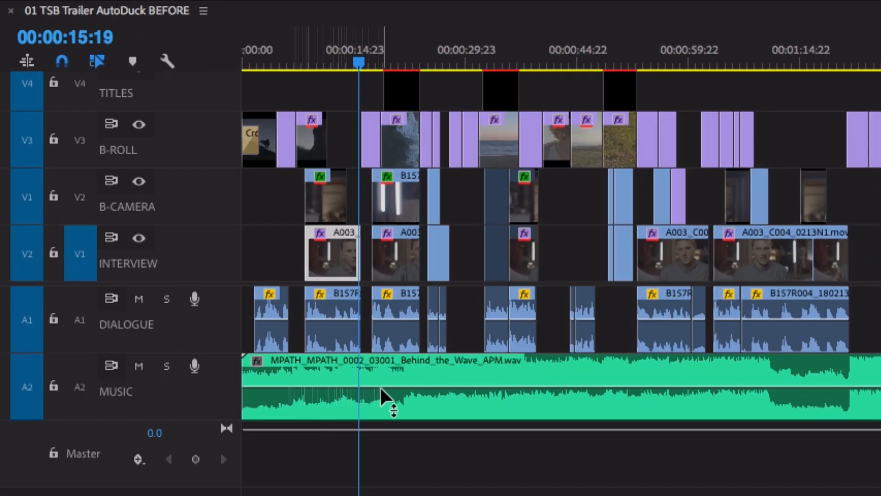
mouse_move(381, 388)
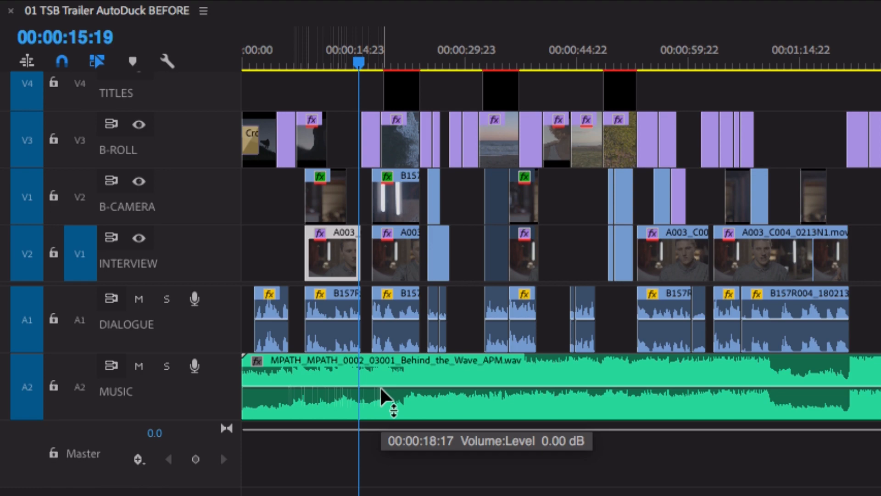
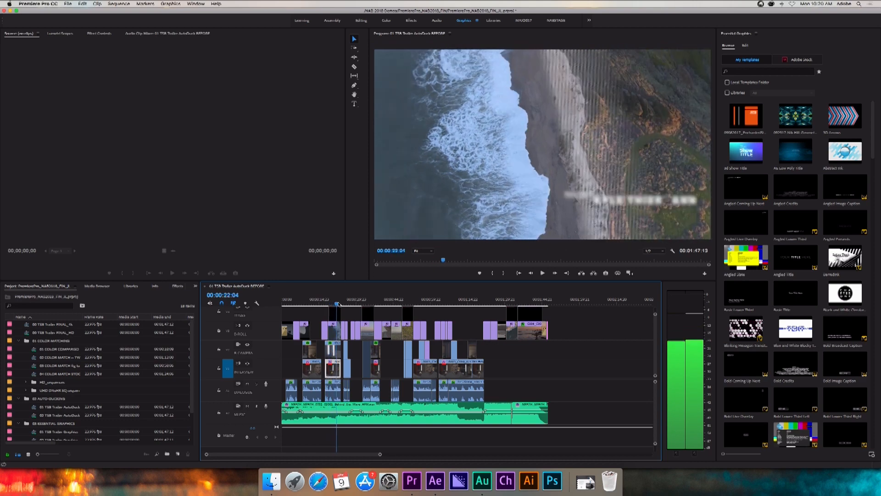
Play the trailer's existing title credits around 00:00:22, 00:00:36 and 00:00:51 to examine their wipe animations.
key(space)
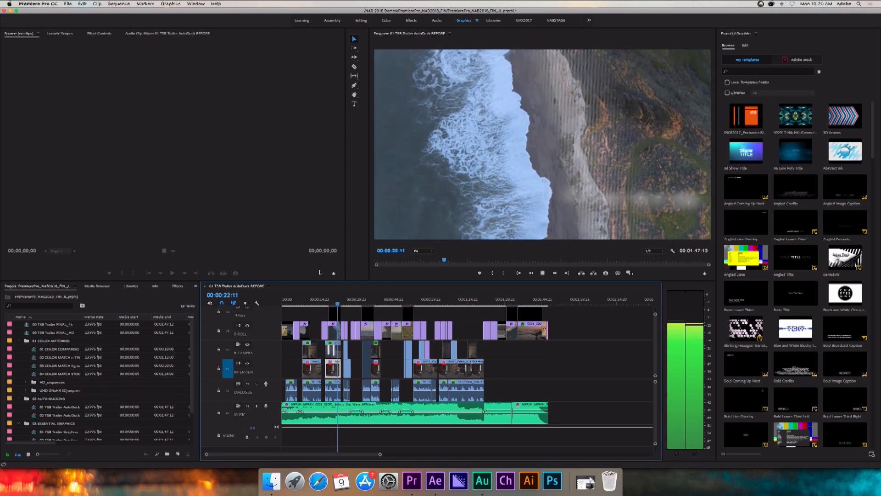
key(space)
drag(338, 304, 363, 305)
key(space)
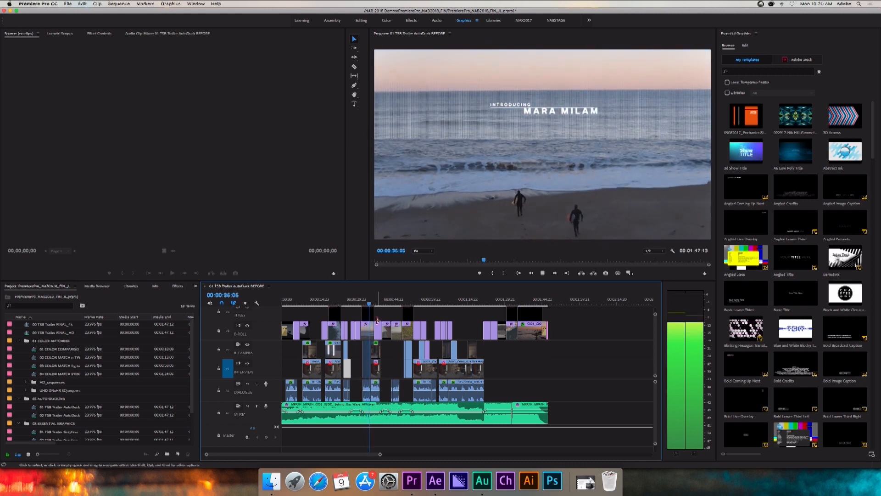
click(396, 304)
drag(398, 305, 401, 306)
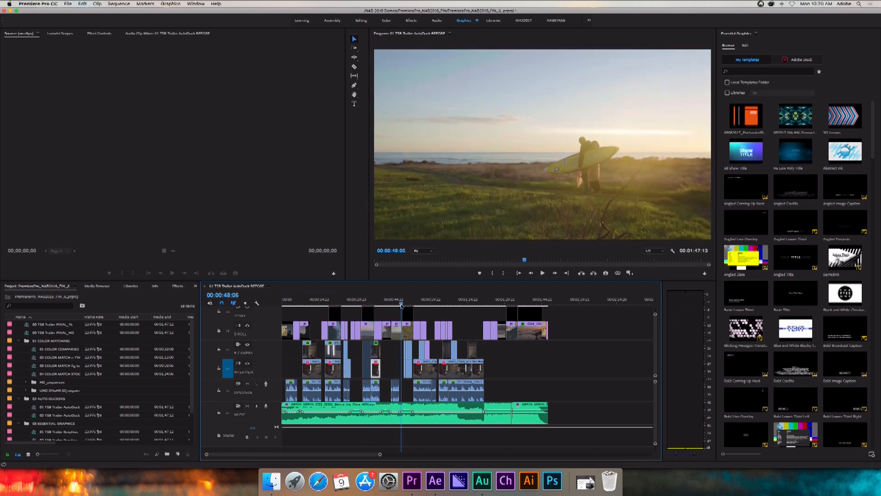
key(space)
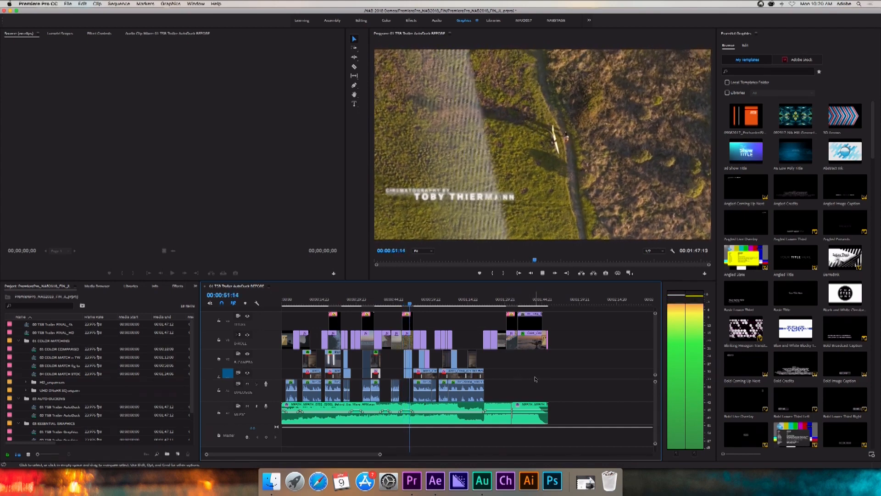
key(space)
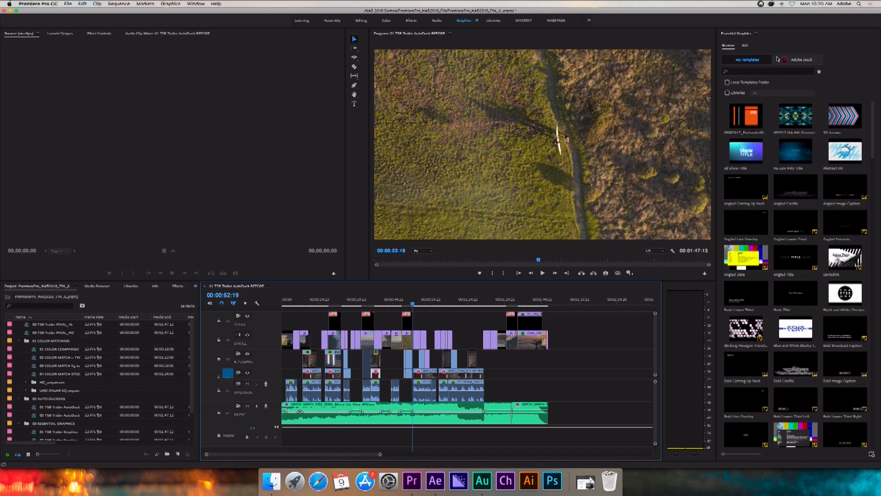
Show only the favorite graphics templates, add Master_Credit to the top video track around 00:01:26:21, and select it.
click(849, 51)
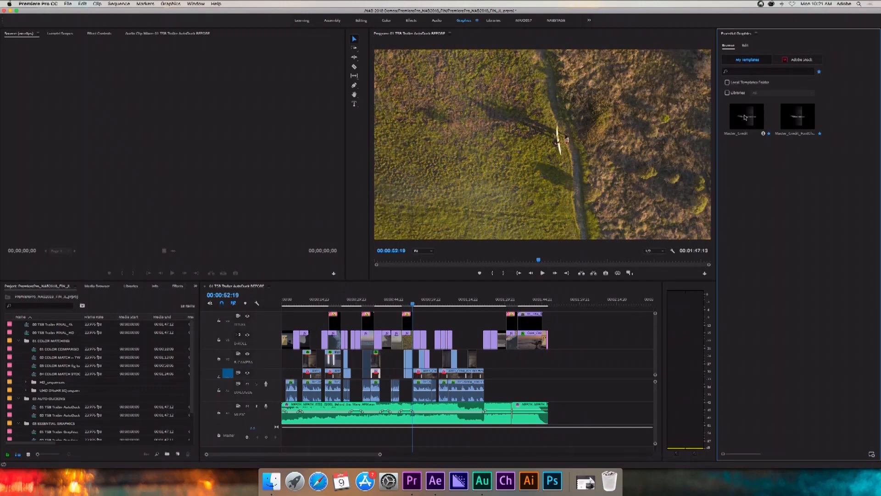
right_click(745, 118)
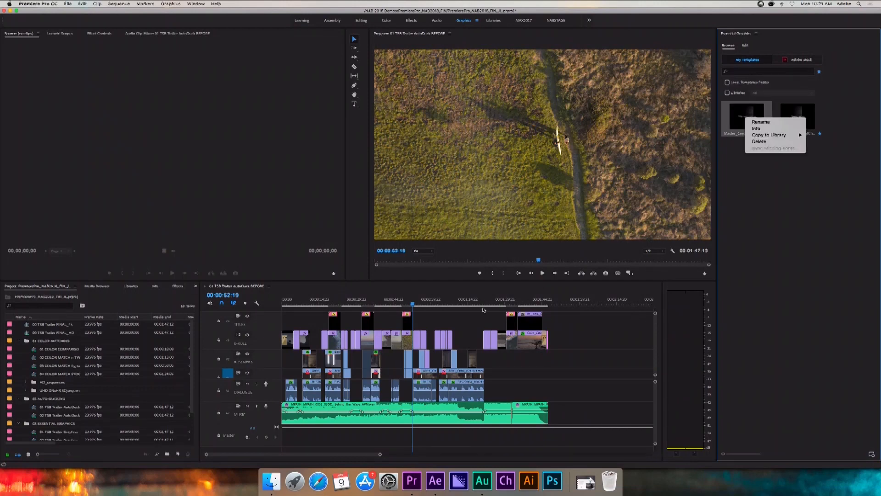
click(769, 176)
drag(567, 273, 496, 301)
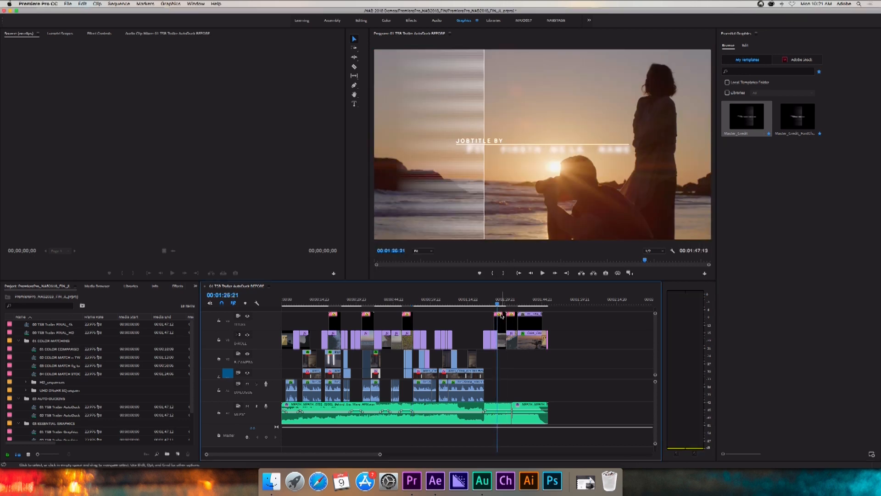
click(501, 319)
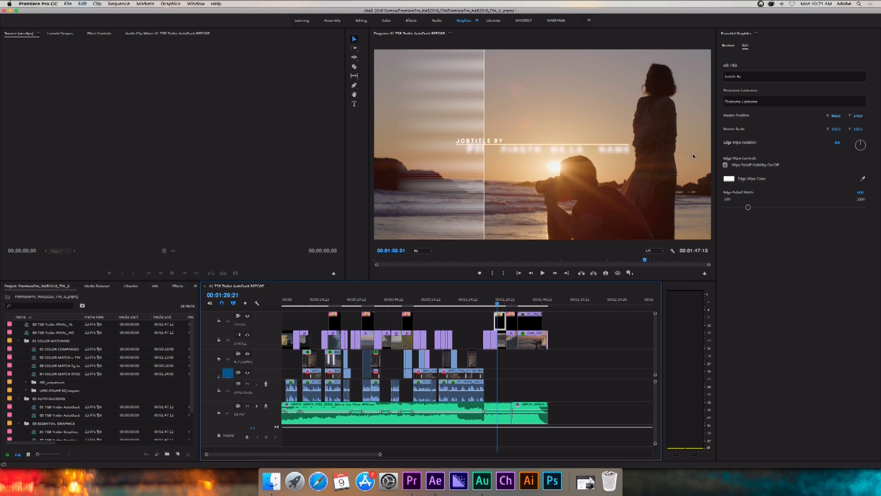
Move the new Master_Credit title over the existing director credit at 00:01:32:20.
drag(496, 304, 511, 304)
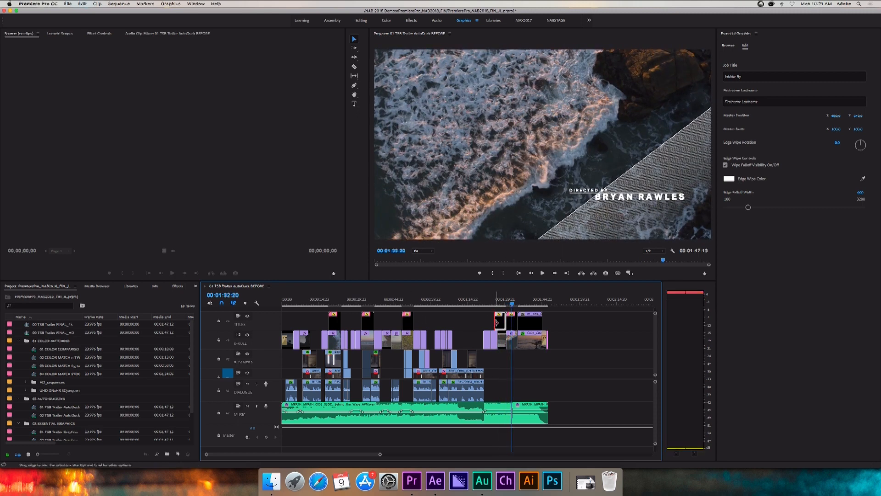
click(497, 323)
drag(515, 324, 512, 323)
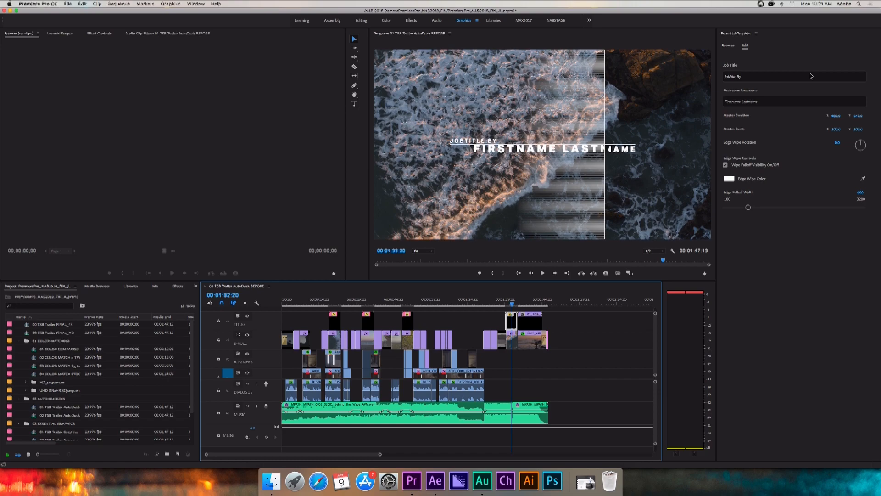
key(super+equal)
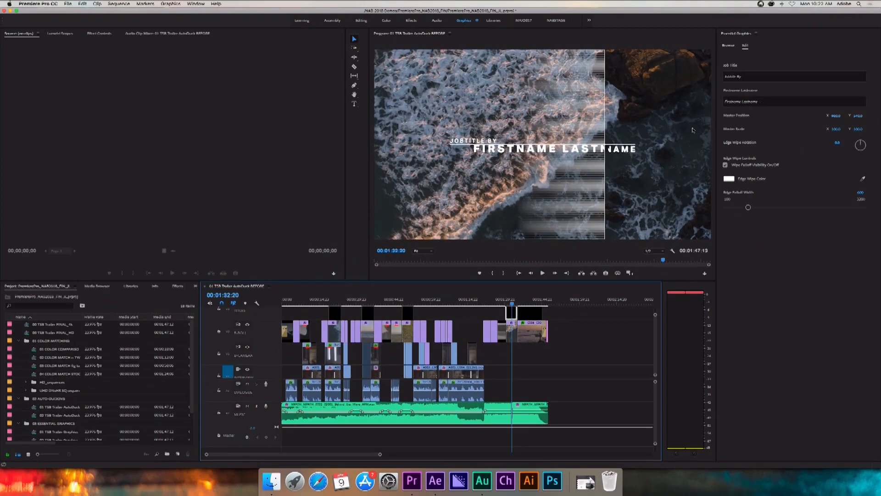
Set the title's job title to "Directed By" and enter the director's full name.
click(752, 77)
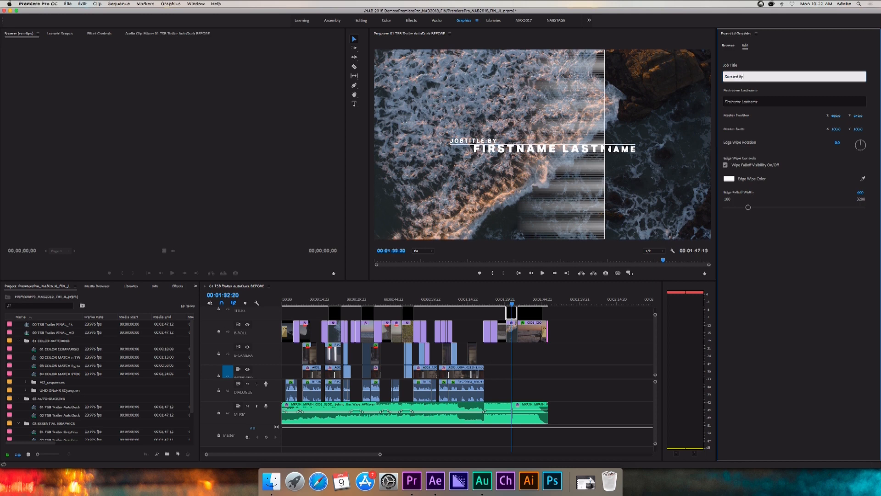
double_click(769, 105)
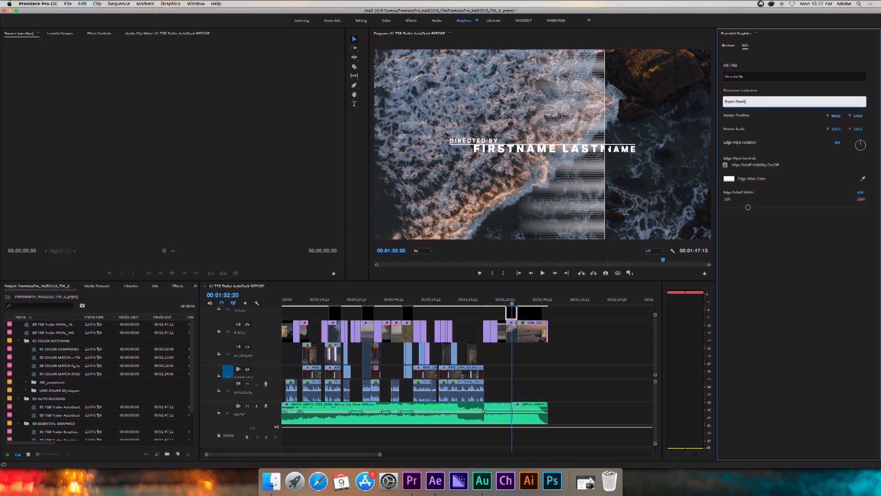
click(781, 236)
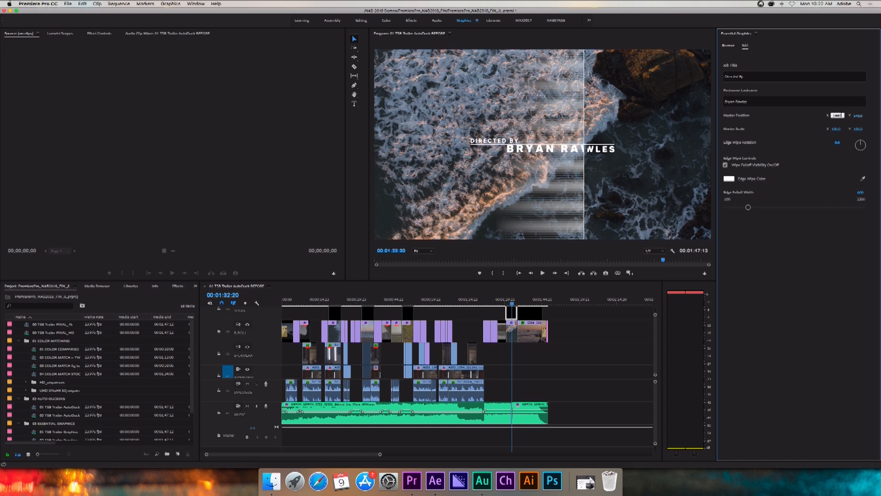
Set the title's Master Position to X 1440 and Y 880, and rotate its edge wipe to a diagonal.
text(1400)
click(858, 115)
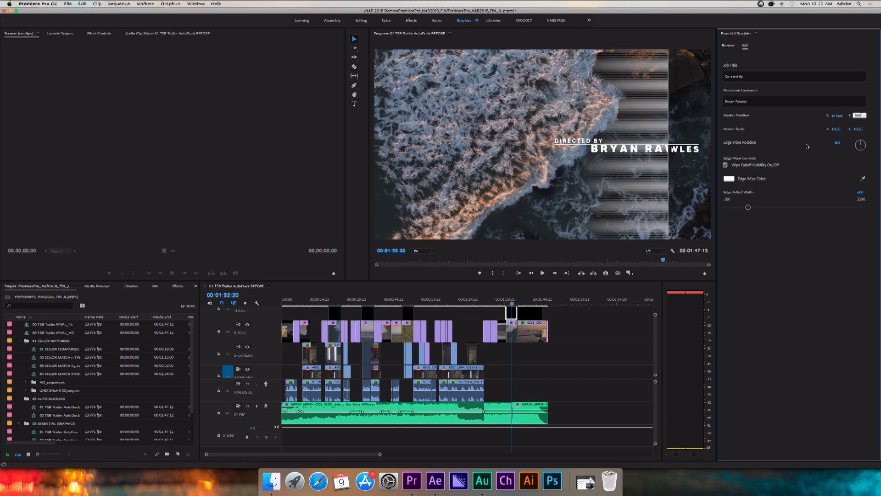
drag(508, 304, 509, 304)
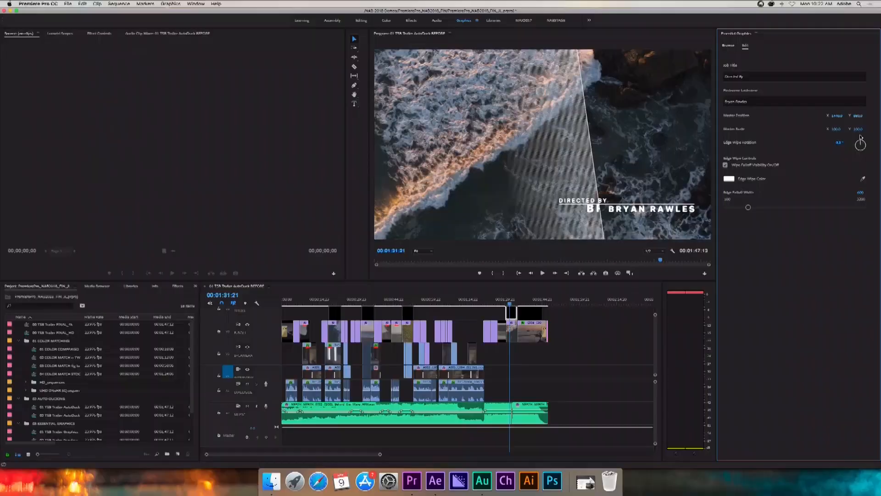
drag(858, 173, 870, 141)
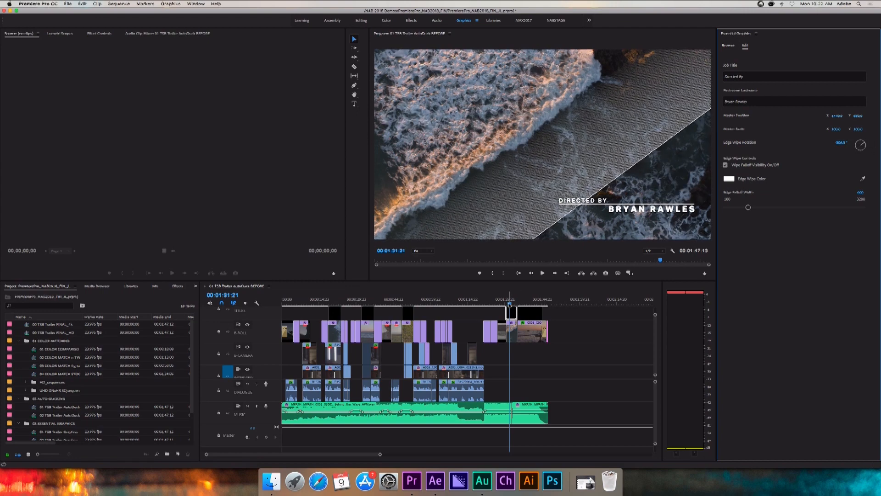
Play the customized director credit forward and backward around 00:01:32 to check its diagonal wipe.
drag(510, 304, 501, 306)
key(space)
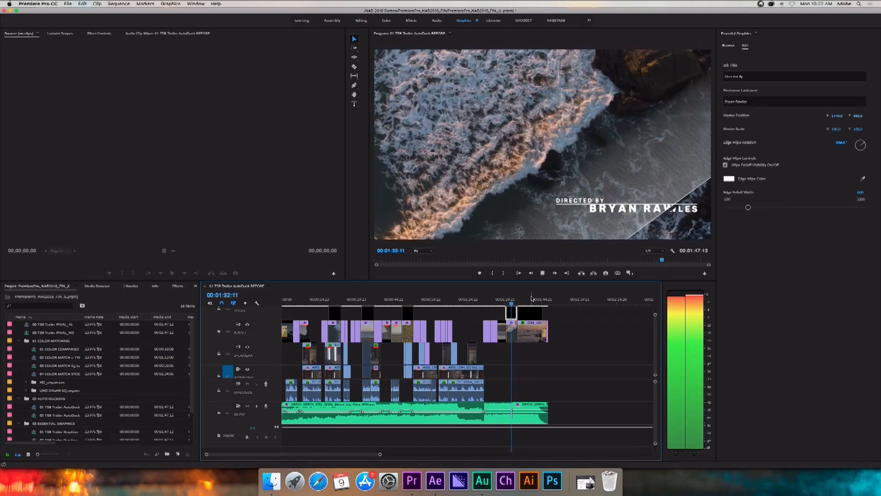
key(j)
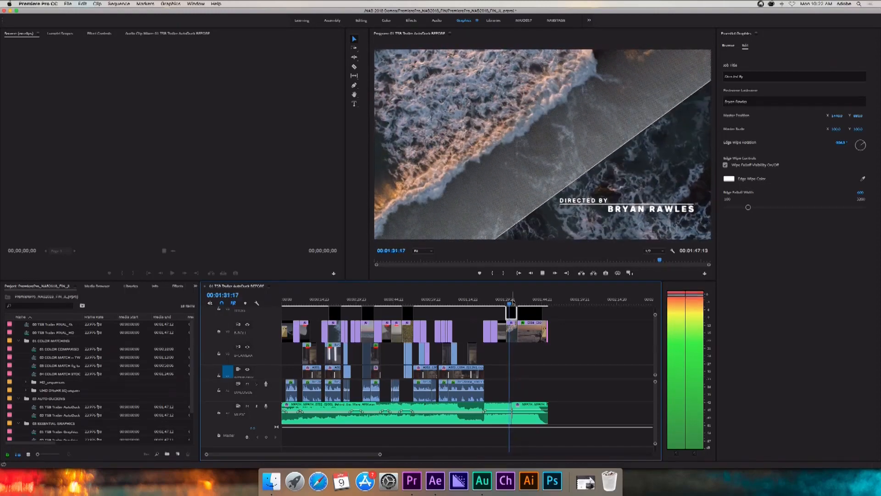
key(k)
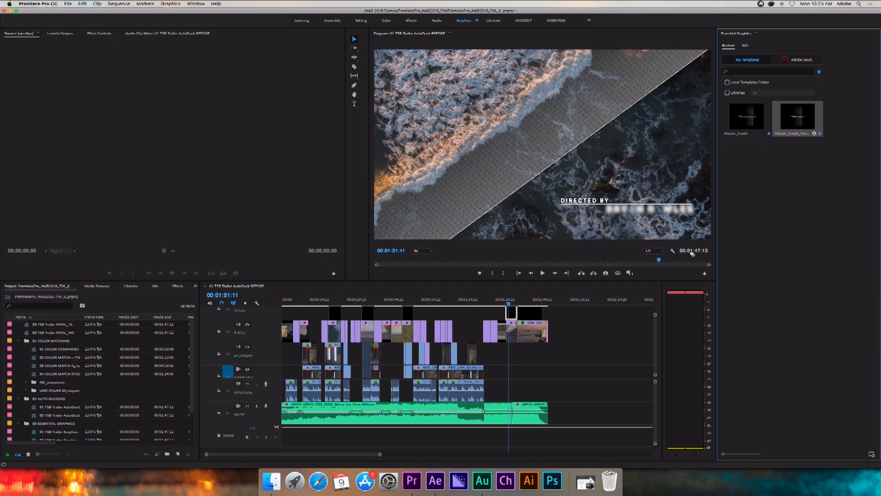
Replace the director credit with the handwritten Master_Credit template, including all matching graphics in all sequences.
drag(512, 314, 512, 312)
scroll(512, 313, down, 4)
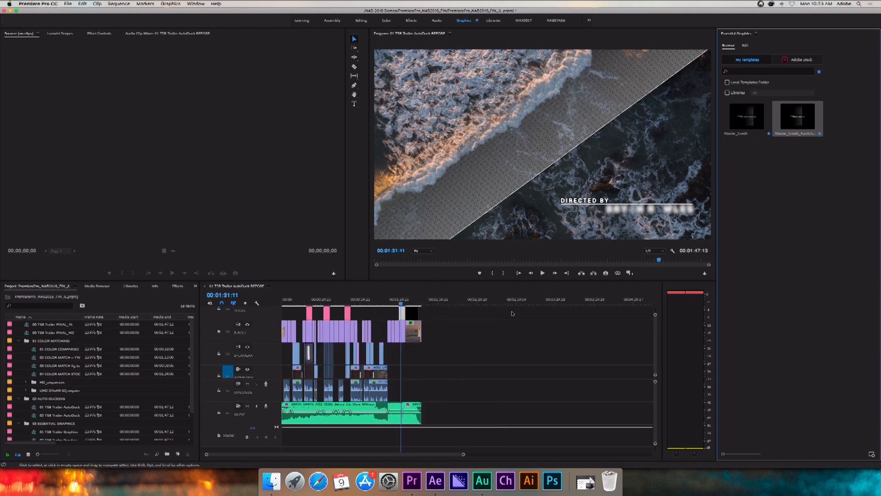
key(equal)
key(equal)
key(equal)
key(equal)
key(minus)
key(minus)
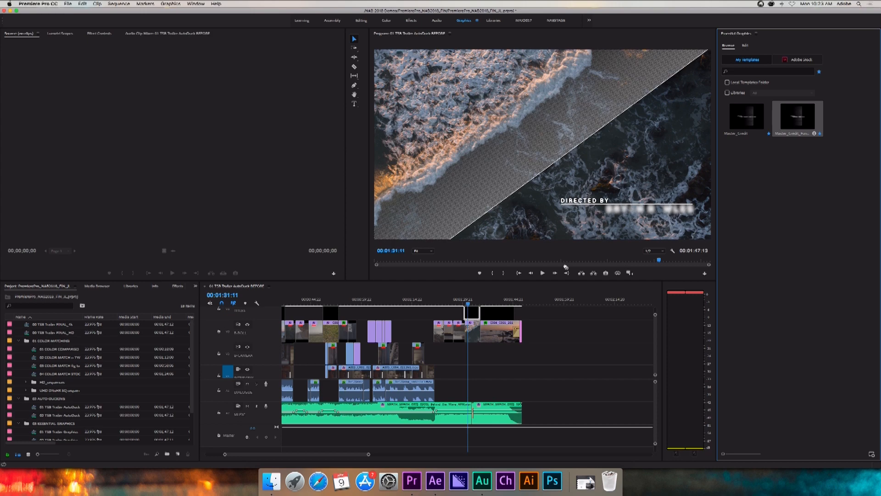
drag(494, 307, 473, 313)
scroll(473, 313, down, 1)
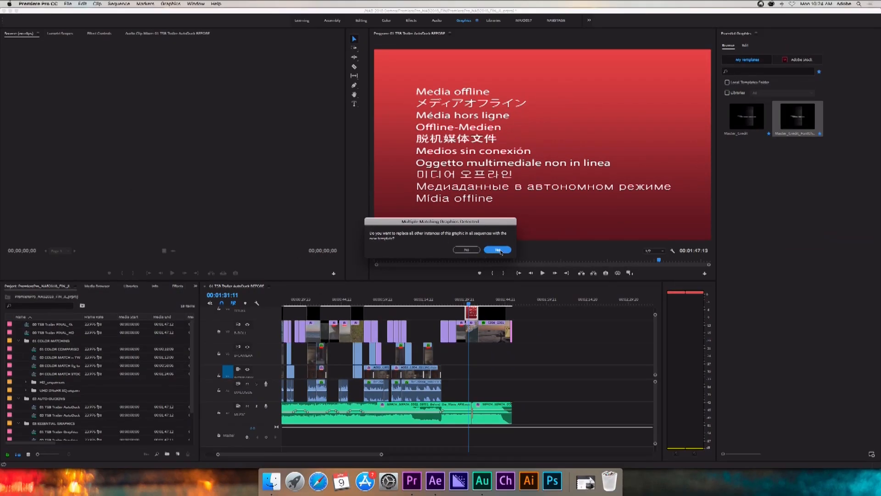
click(499, 250)
Review the handwritten style on the credits around 00:01:32:20, 00:00:21, 00:00:34 and 00:00:50.
drag(465, 303, 472, 305)
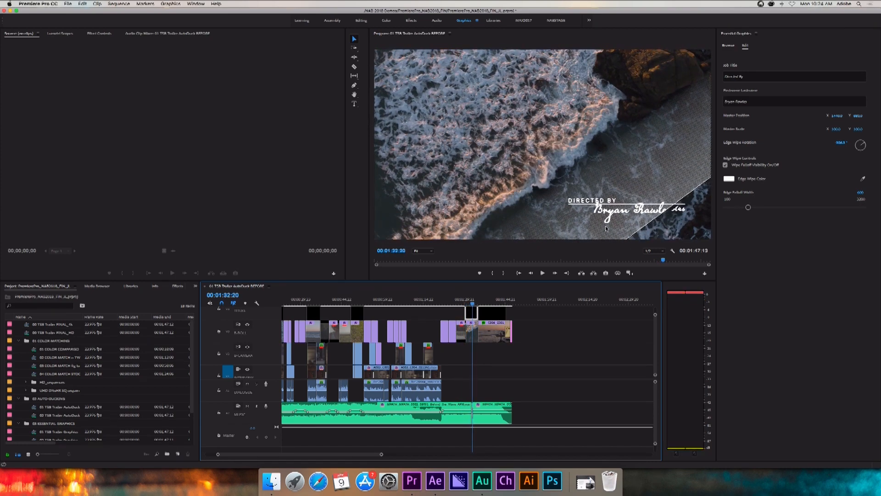
scroll(378, 331, up, 3)
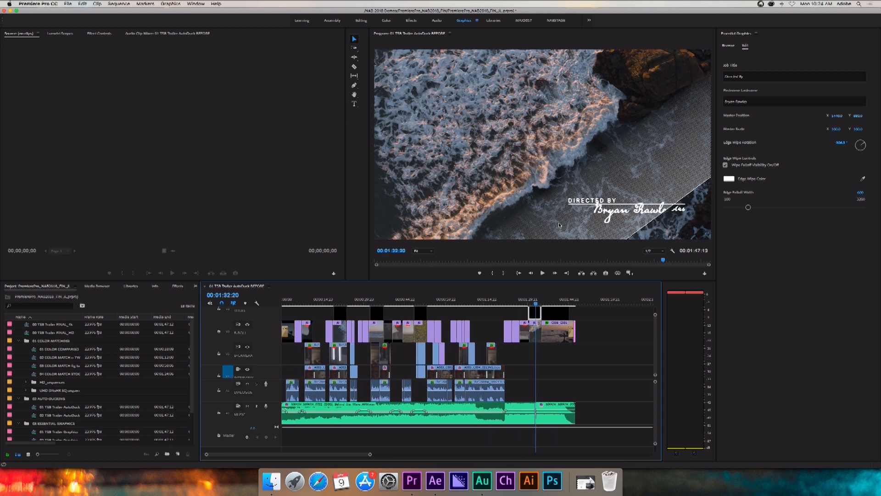
click(336, 299)
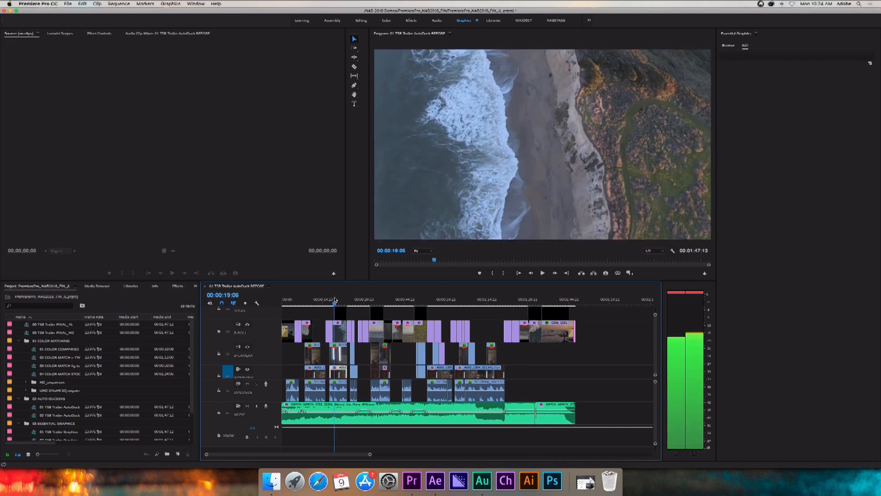
key(space)
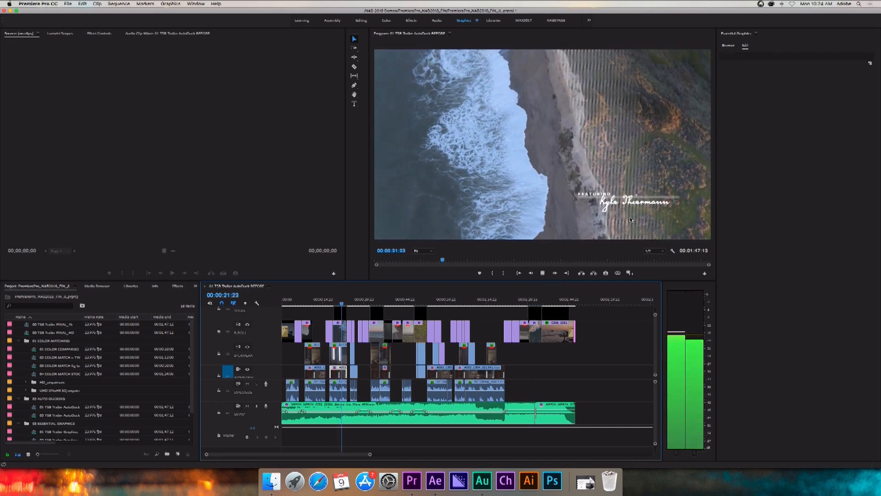
key(space)
click(371, 301)
key(space)
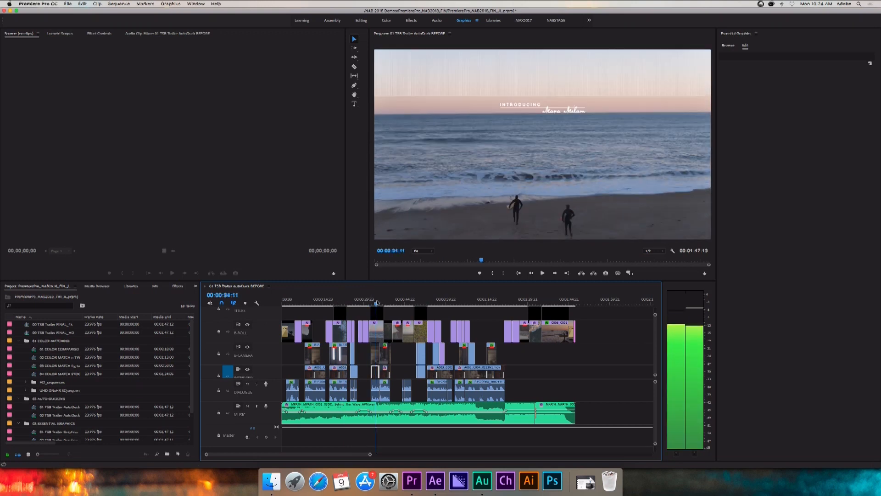
key(space)
click(418, 302)
key(space)
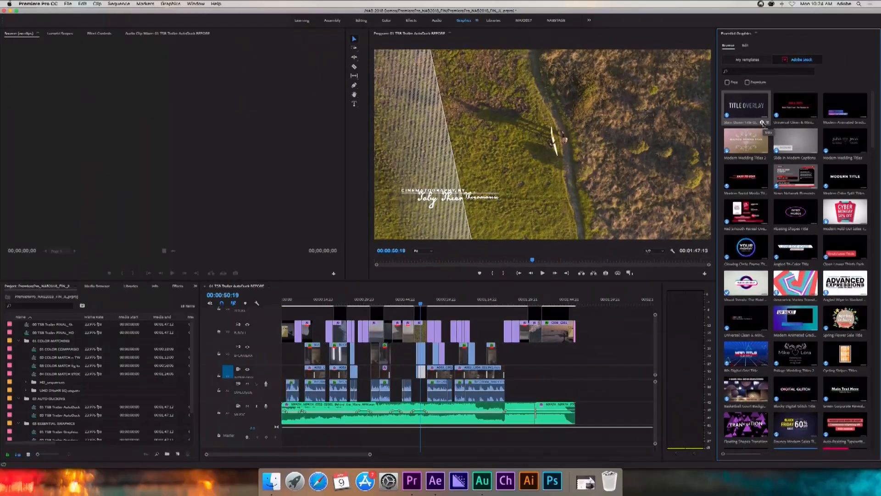
View the details of the Slam Down Title Overlay stock template, and filter the Adobe Stock templates to free ones.
click(763, 123)
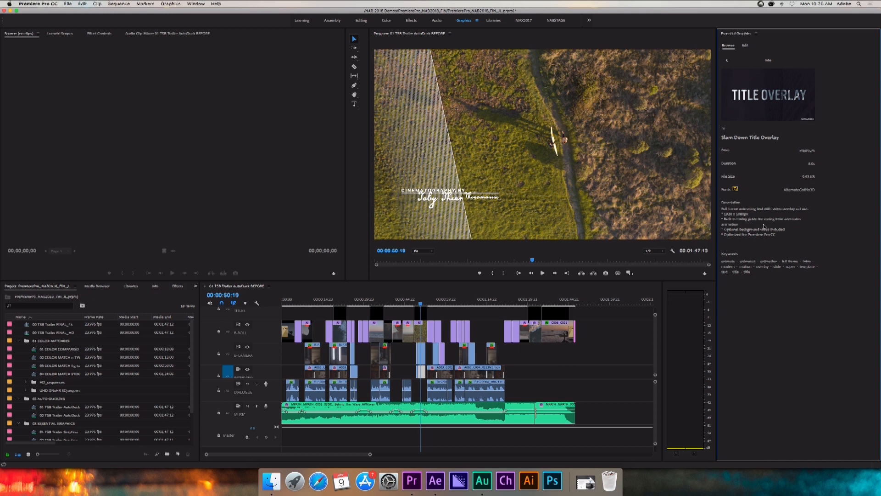
click(726, 60)
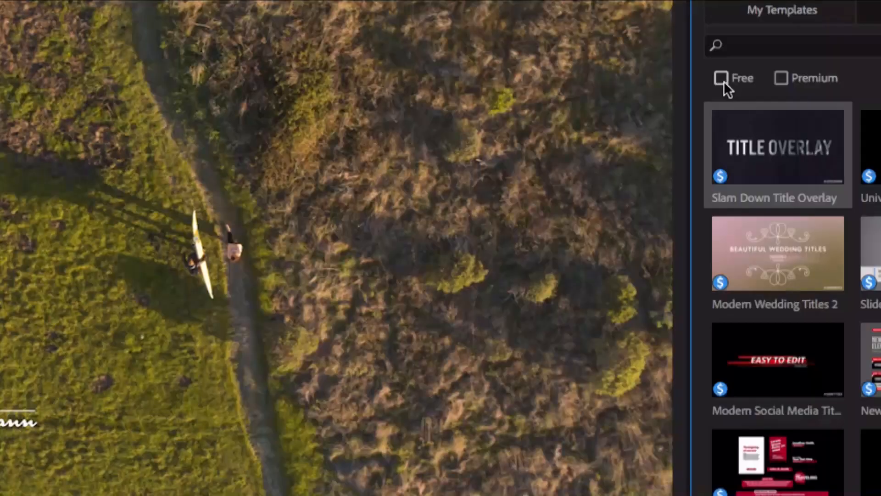
click(723, 81)
click(755, 45)
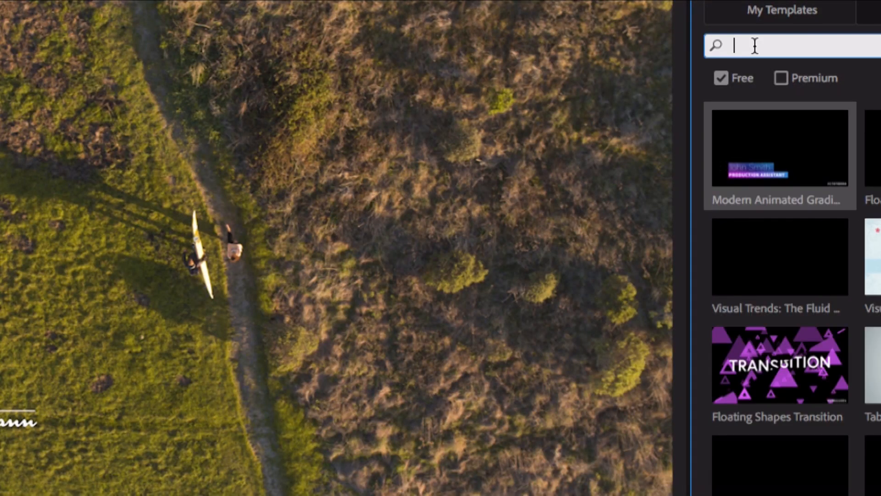
key(Return)
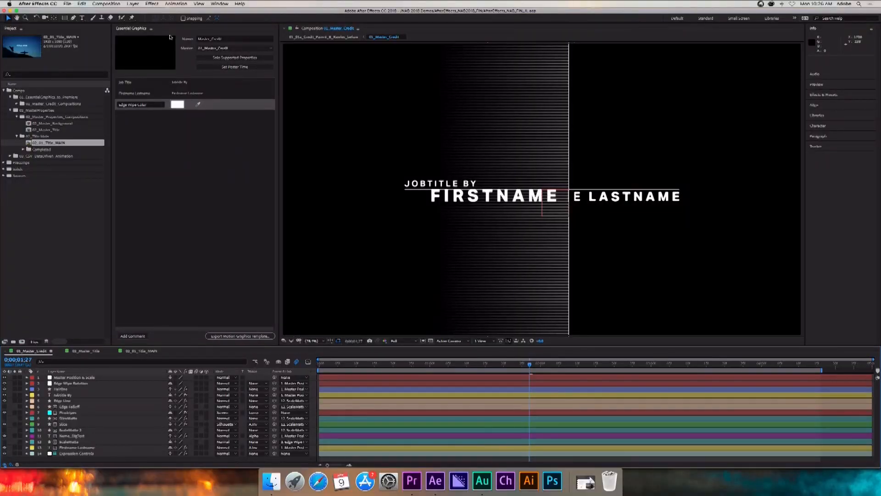
Preview the 01_Master_Credit wipe between about 0;00;01;27 and 0;00;02;04, and solo the composition's supported properties.
click(136, 30)
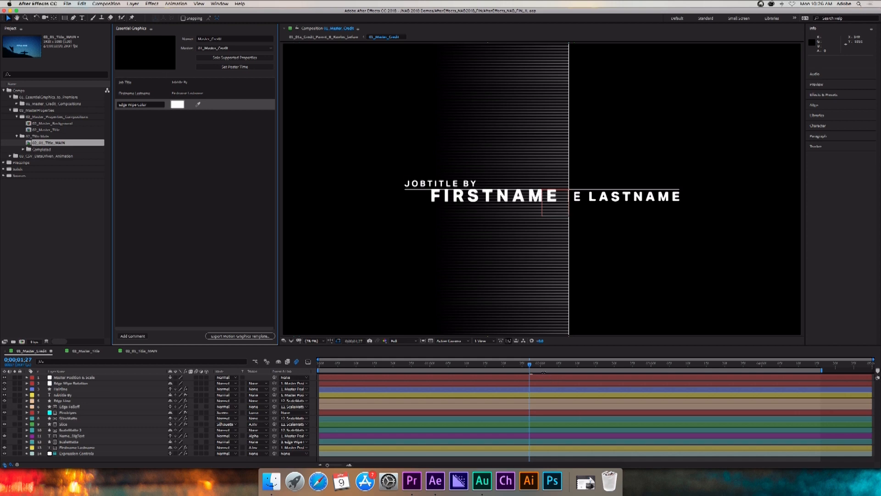
drag(530, 367, 556, 369)
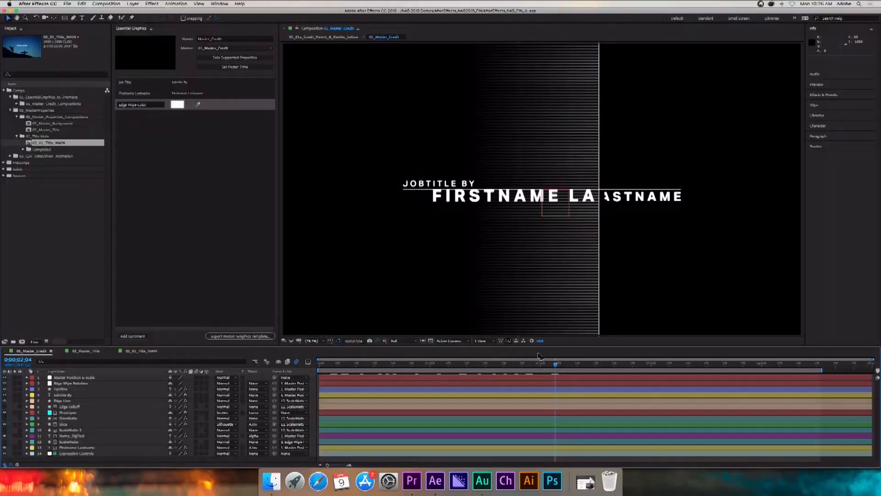
drag(555, 366, 533, 369)
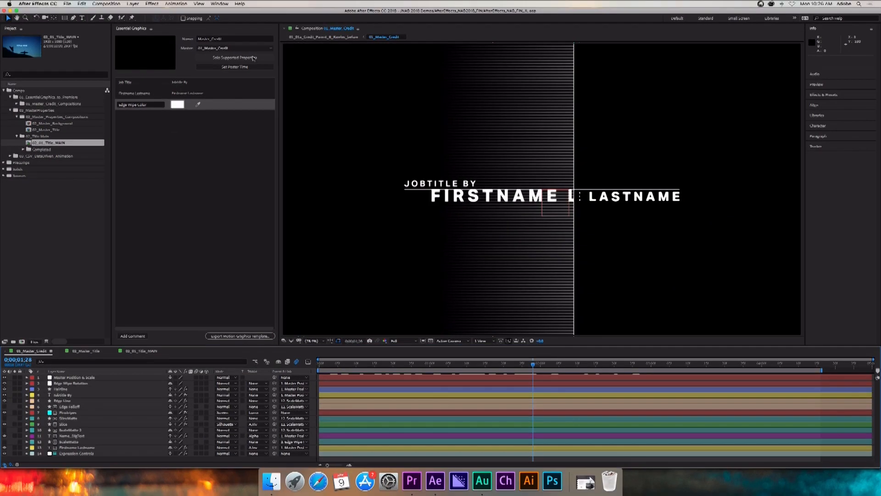
click(253, 56)
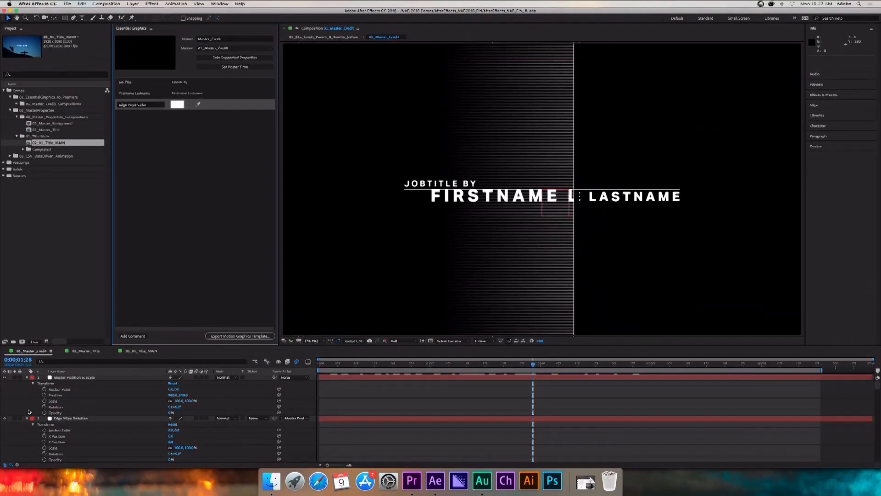
key(super+Tab)
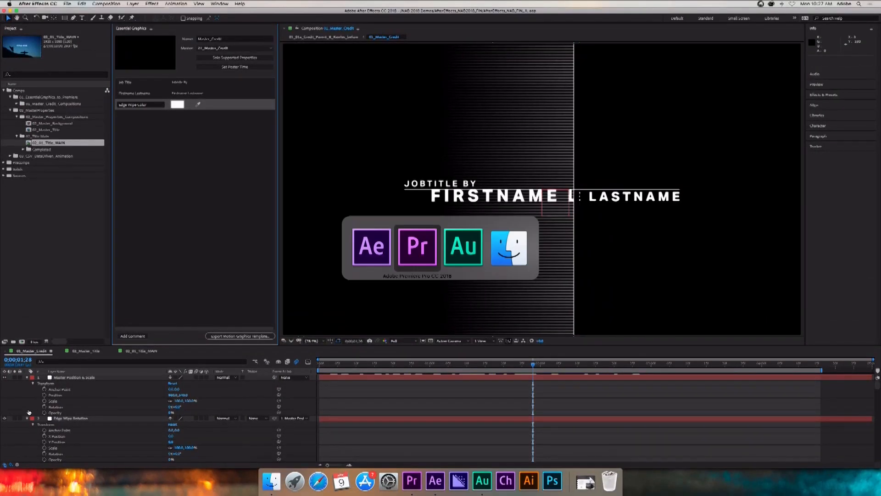
click(569, 312)
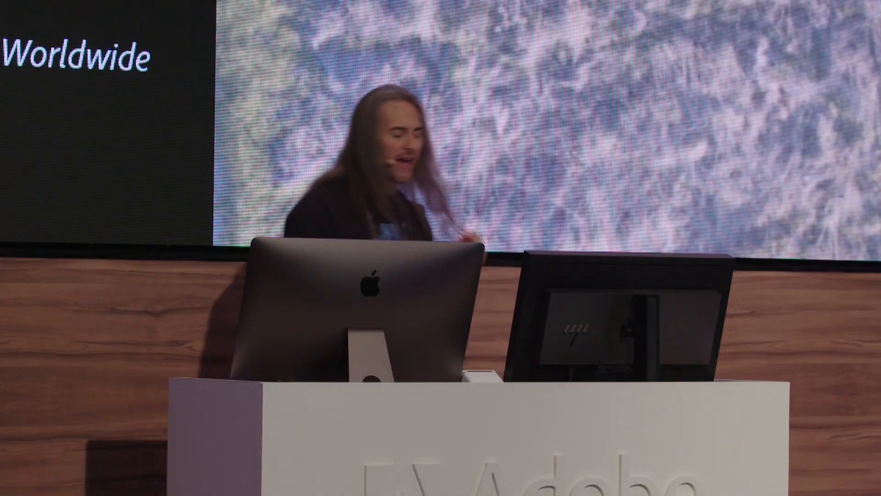
key(Escape)
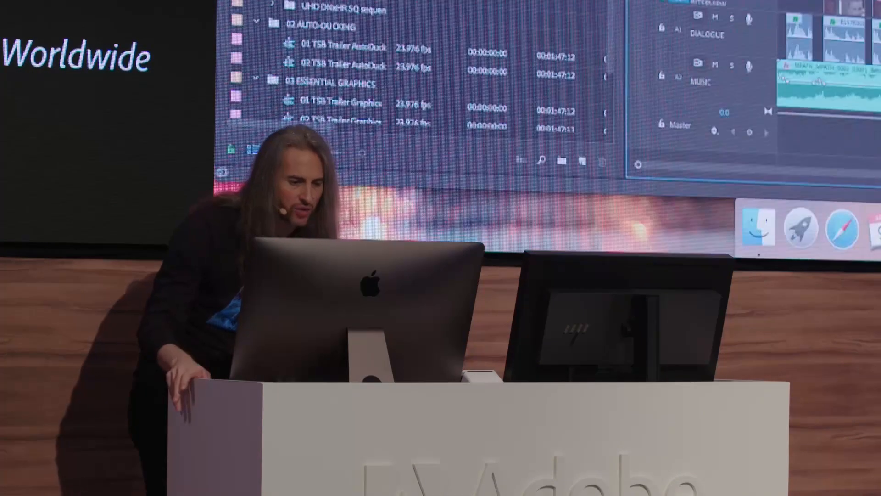
key(super+Tab)
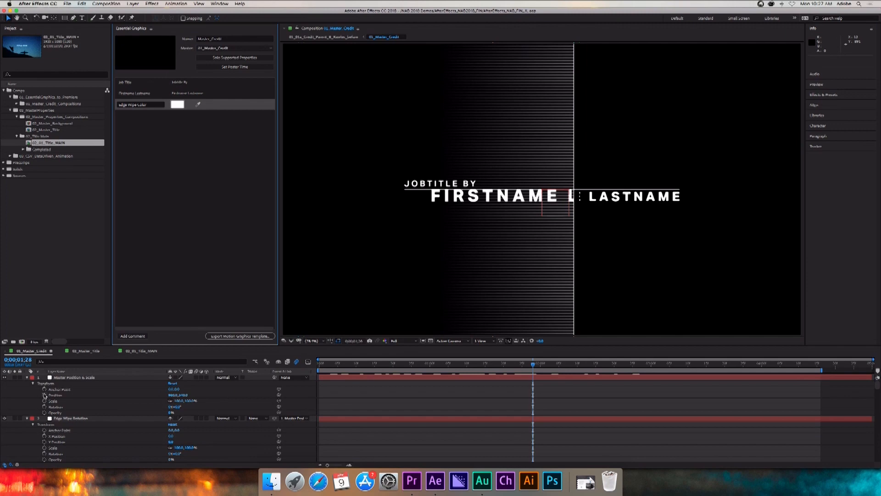
Add the Position property of the Master Position & Scale layer to Essential Graphics and name it Master Position.
drag(44, 395, 163, 288)
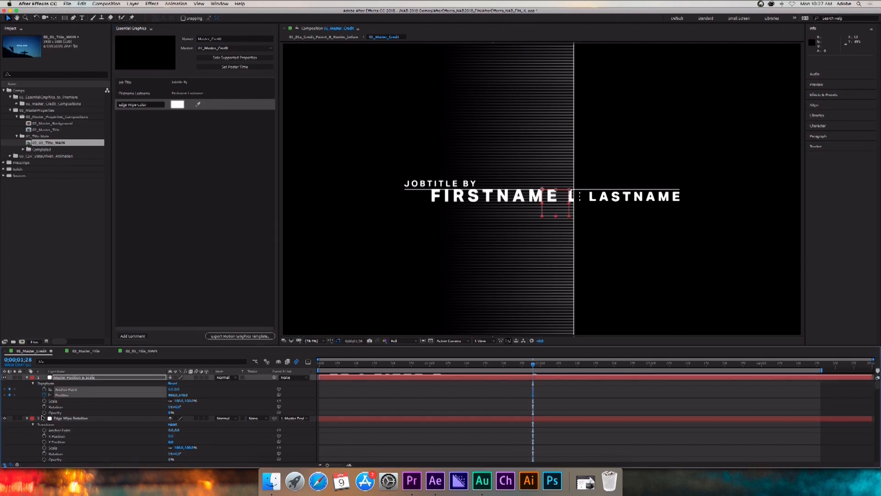
click(68, 402)
drag(61, 395, 183, 227)
click(119, 115)
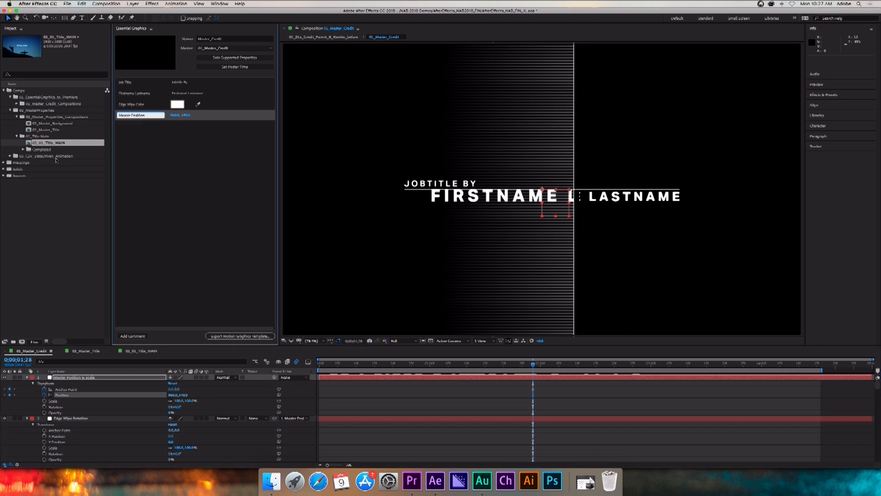
click(146, 183)
Undo the accidental keyframing of the Master Position & Scale layer's transform properties.
click(44, 401)
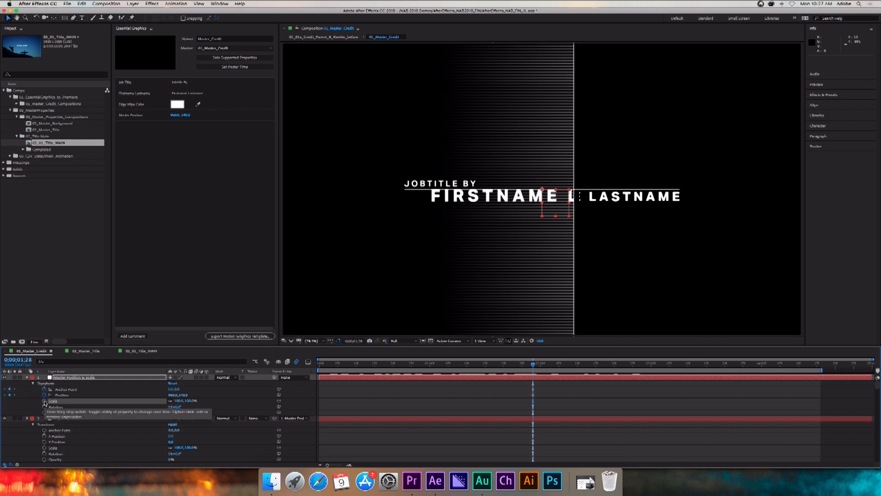
key(super+z)
key(super+z)
Add the Master Position & Scale layer's Scale and the Edge Wipe Rotation layer's Rotation to Essential Graphics.
click(57, 411)
click(68, 403)
drag(69, 403, 195, 167)
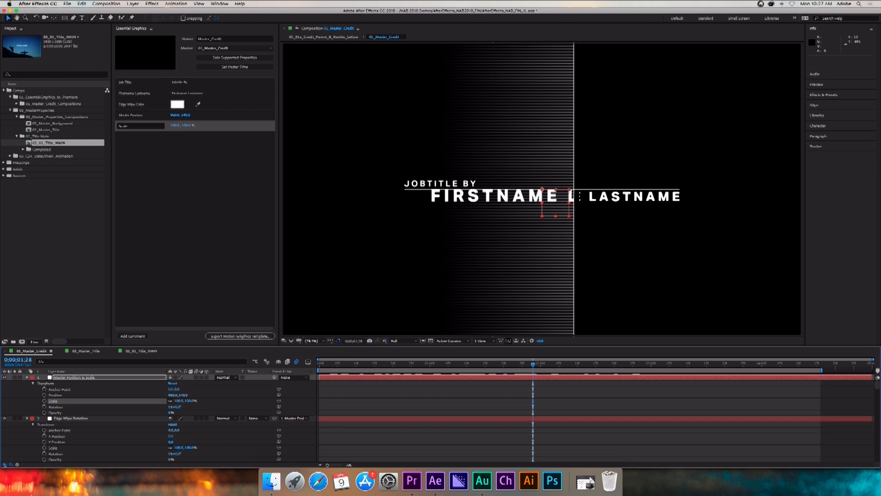
drag(67, 454, 156, 219)
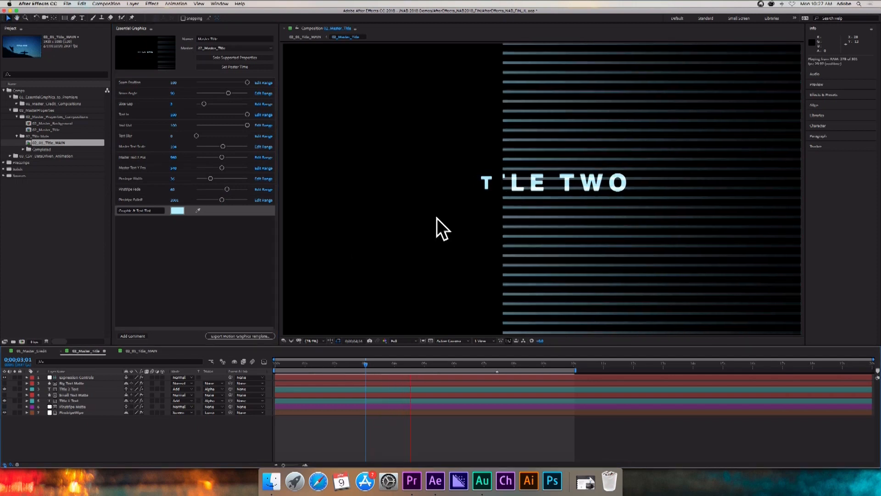
Scrub 02_Master_Title from 0;00;06;02 back to 0;00;04;29, and nudge its Seam Position.
click(454, 367)
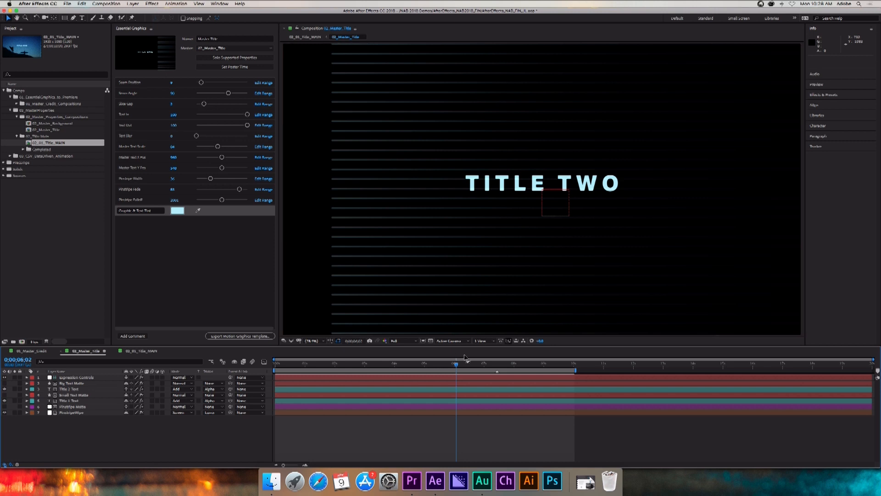
drag(456, 365, 423, 373)
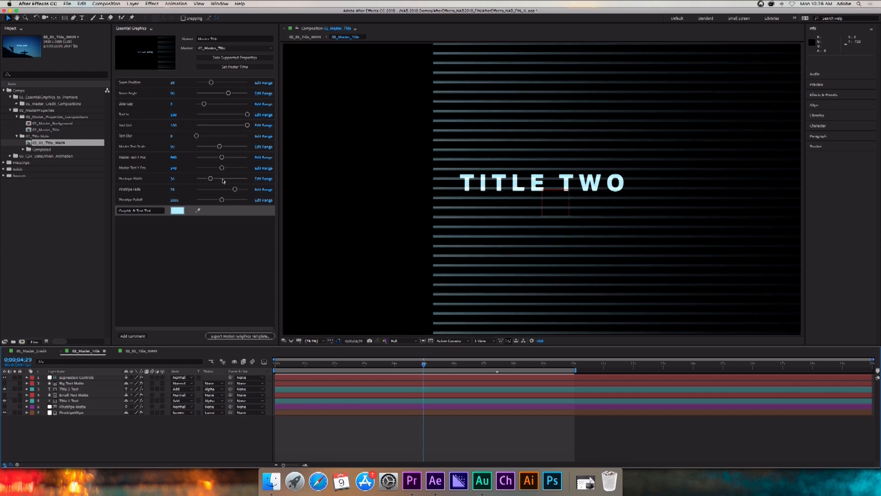
mouse_move(211, 84)
mouse_down()
mouse_move(199, 83)
mouse_move(211, 86)
mouse_up()
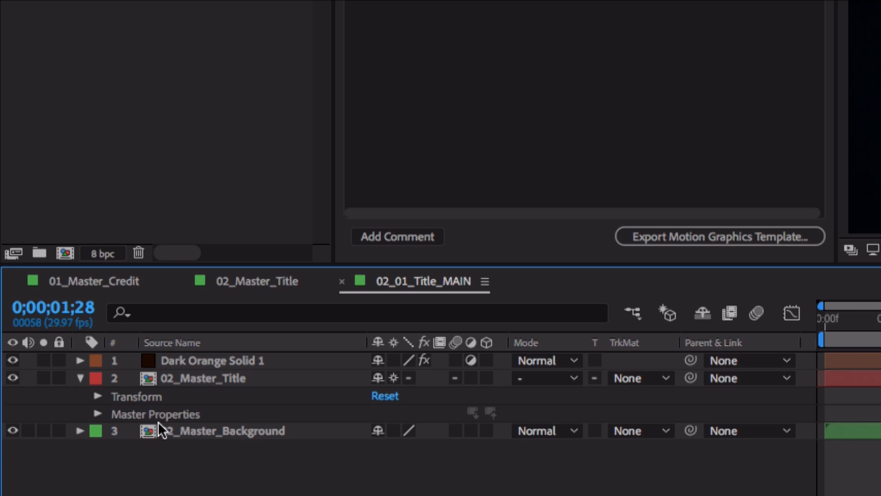
Inspect the title's Master Properties in 02_01_Title_MAIN, and expose the Title 1 Text layer's source text in 02_Master_Title as Source Text 1.
click(96, 414)
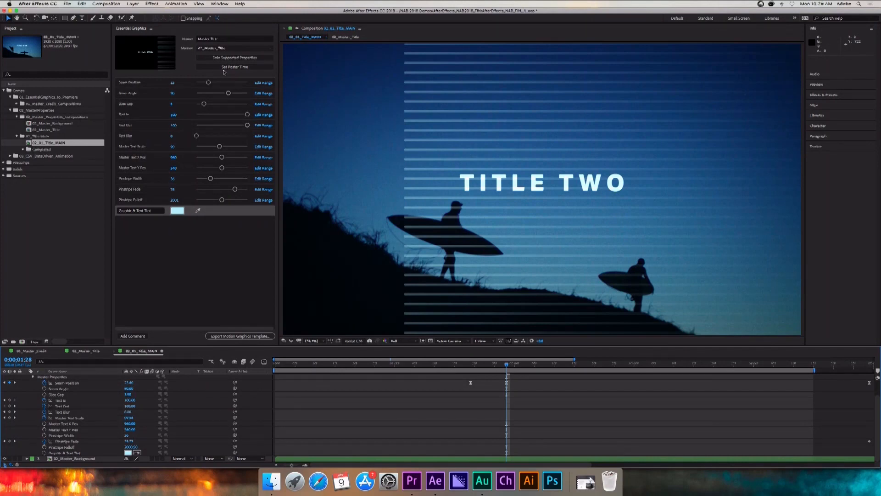
click(77, 351)
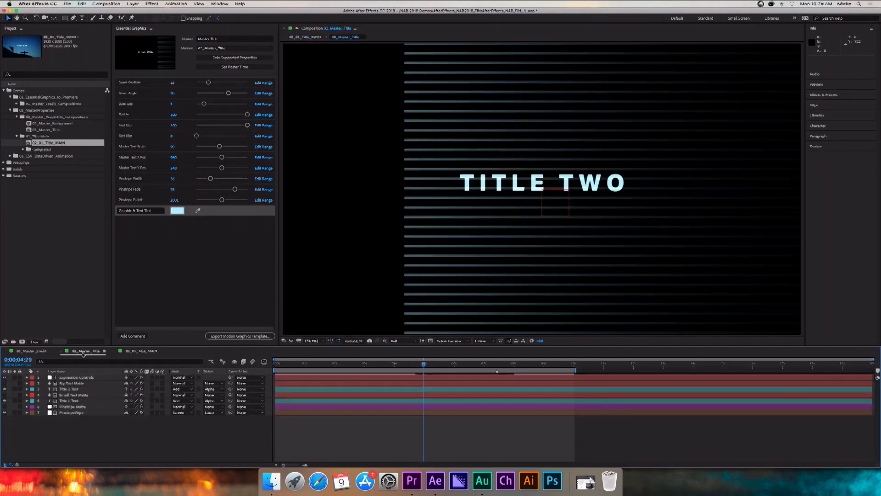
click(26, 400)
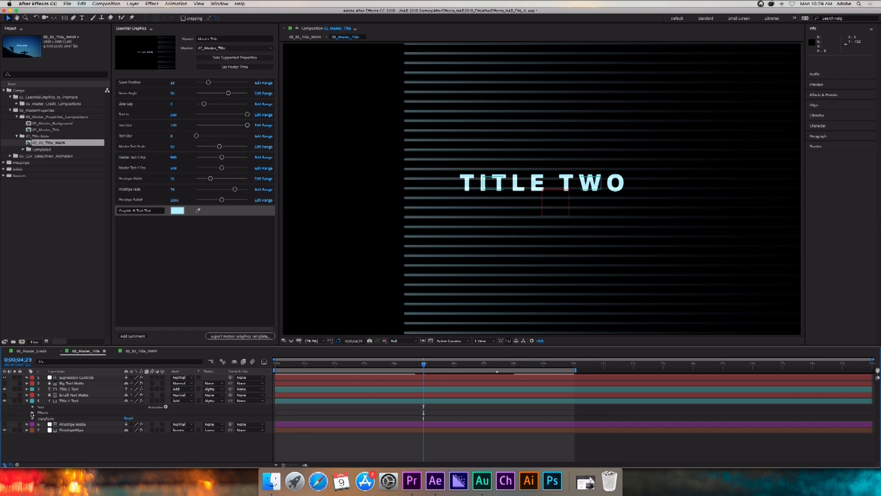
click(32, 407)
drag(57, 416, 139, 219)
click(155, 222)
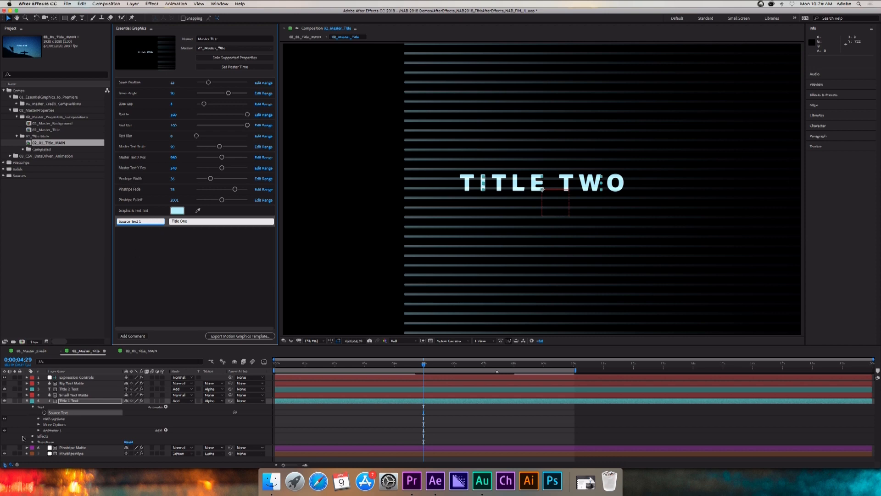
Add the Title 2 Text layer's source text to Essential Graphics, and check the text properties under Master Properties in 02_01_Title_MAIN.
click(26, 389)
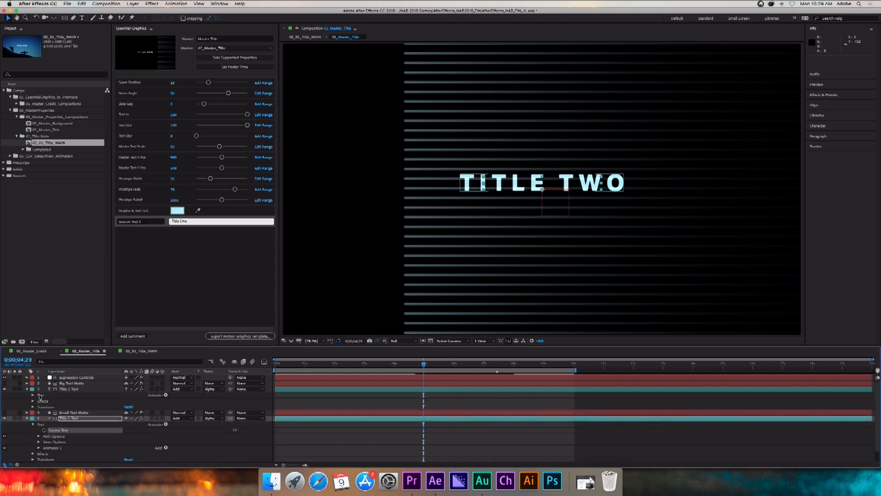
click(32, 394)
drag(56, 401, 167, 271)
click(142, 351)
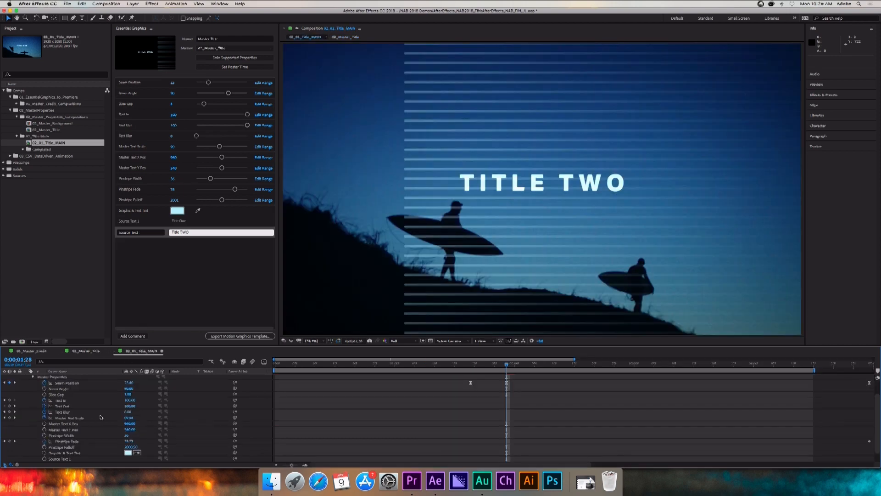
scroll(94, 419, down, 1)
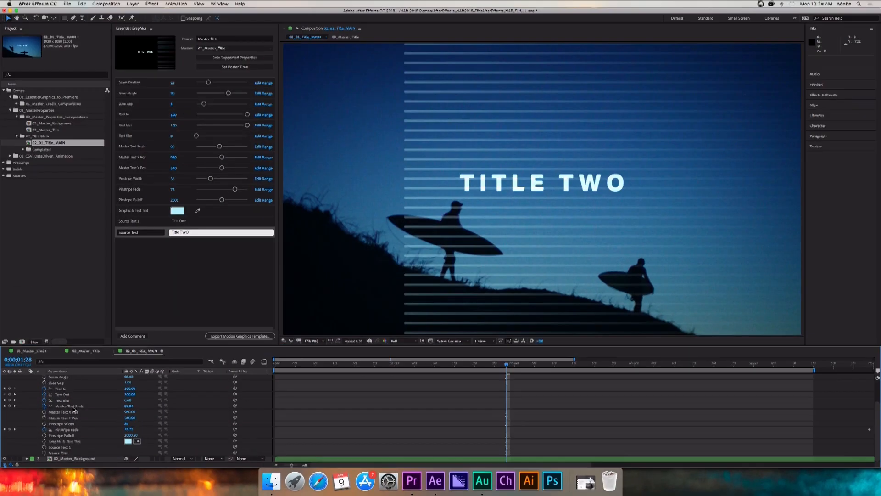
scroll(152, 317, up, 2)
scroll(75, 408, up, 1)
Reorder the Essential Graphics properties so Source Text 1 and Source Text come first, above Seam Position.
click(133, 222)
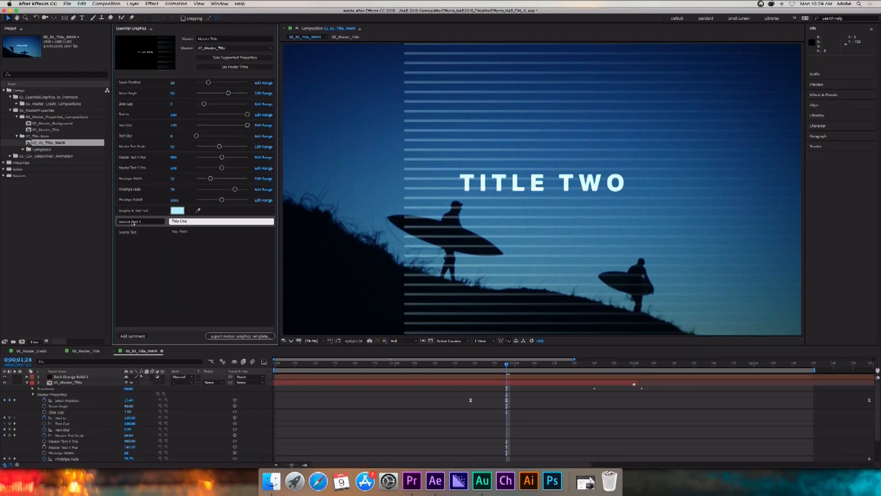
click(152, 223)
click(173, 272)
click(155, 225)
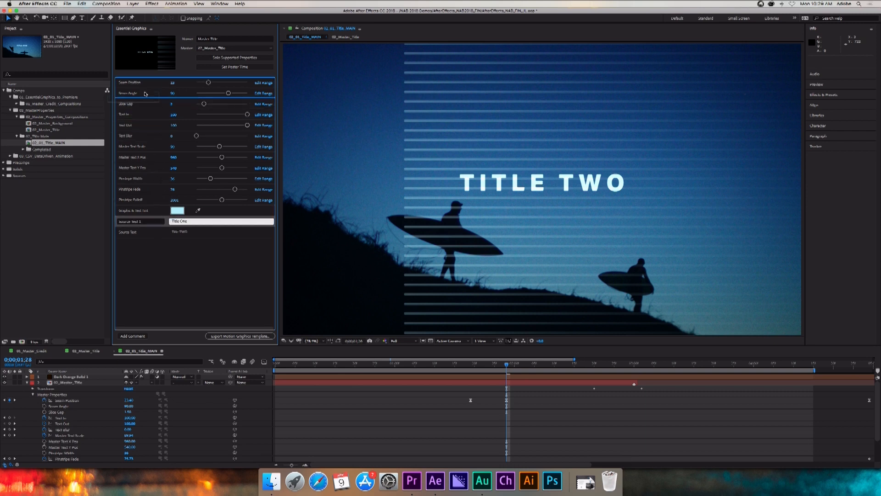
drag(143, 82, 144, 83)
drag(144, 232, 147, 92)
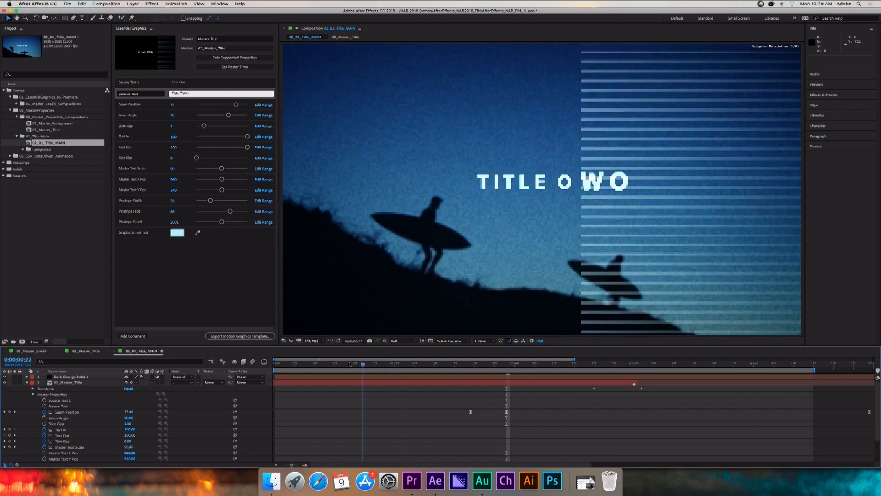
At 0;00;00;16 in 02_01_Title_MAIN, replace the Source Text 1 master property with a title beginning "A SEAM".
right_click(63, 402)
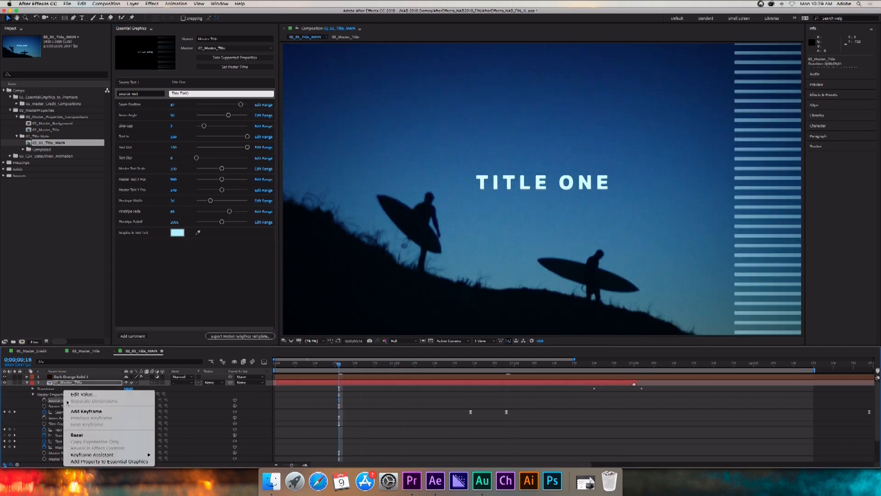
click(69, 395)
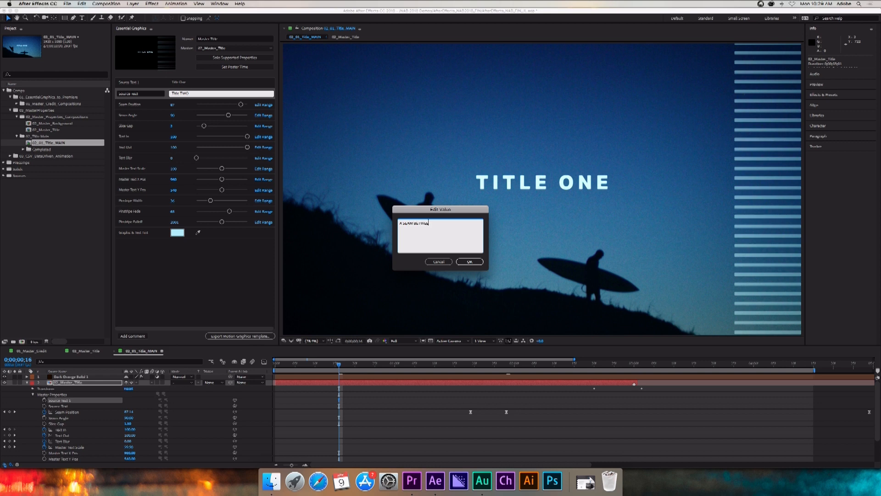
key(Return)
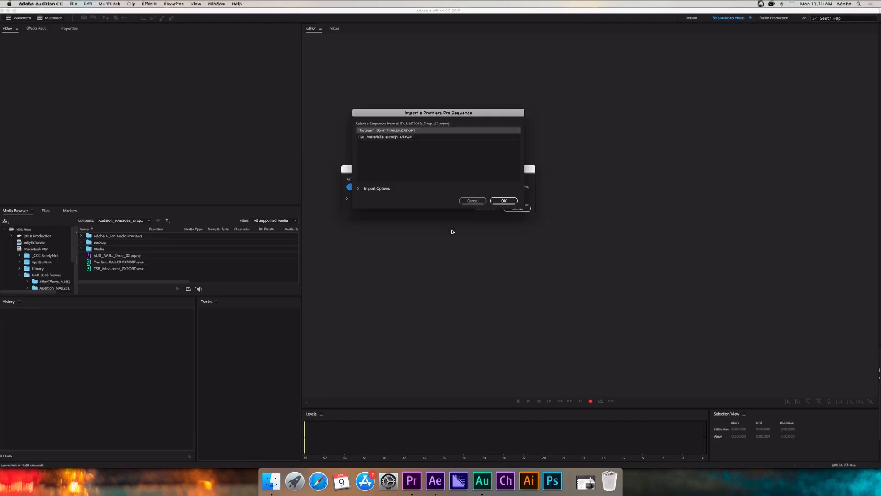
In Audition, import the TRAILER EXPORT sequence from the Premiere Pro project and relink its missing music to MPATH_MPATH_0002_03001_Behind_the_Wave_APM.wav.
click(498, 201)
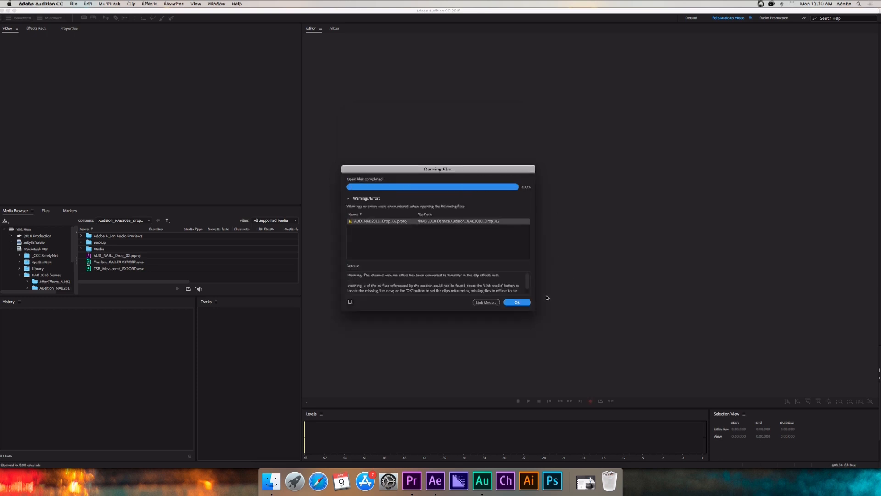
click(484, 302)
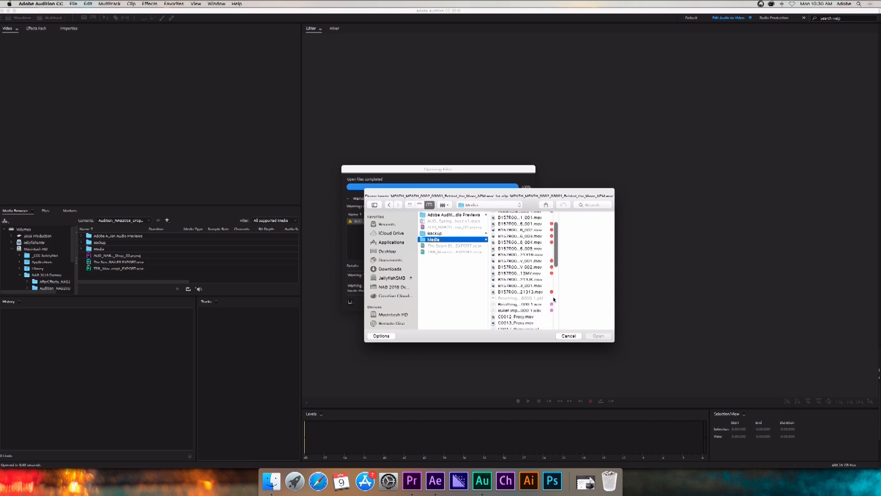
scroll(532, 300, down, 3)
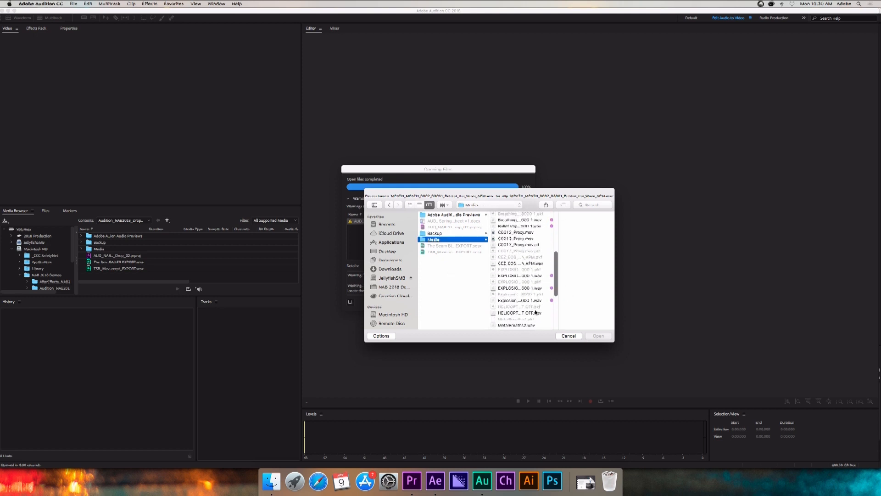
click(530, 288)
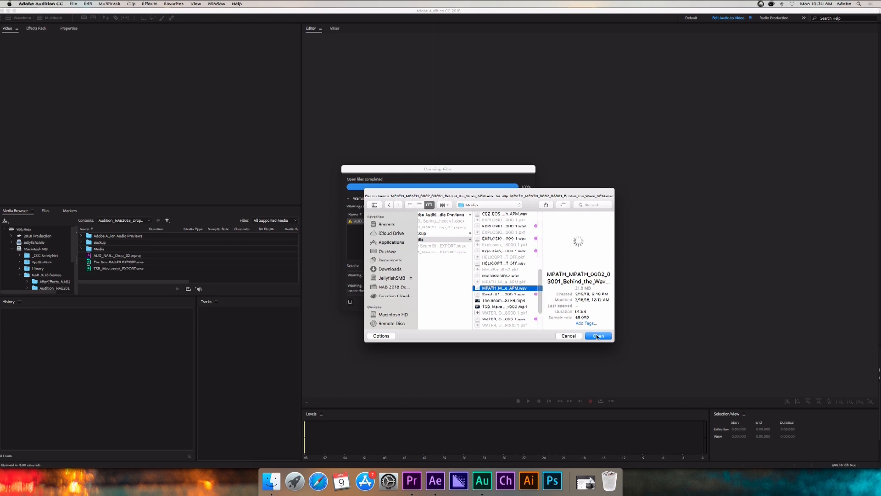
click(597, 336)
click(527, 302)
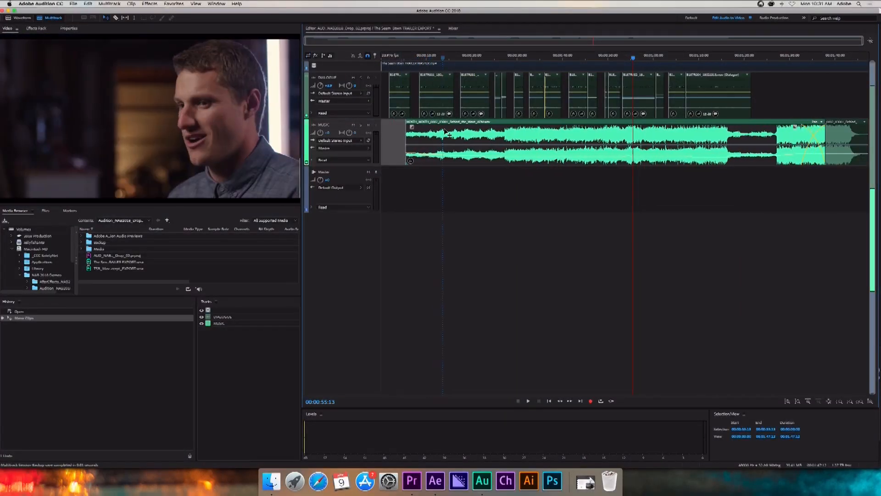
Shift the clip on the MUSIC track slightly earlier, and enable the video timecode overlay with Session as its time reference.
drag(455, 132, 434, 132)
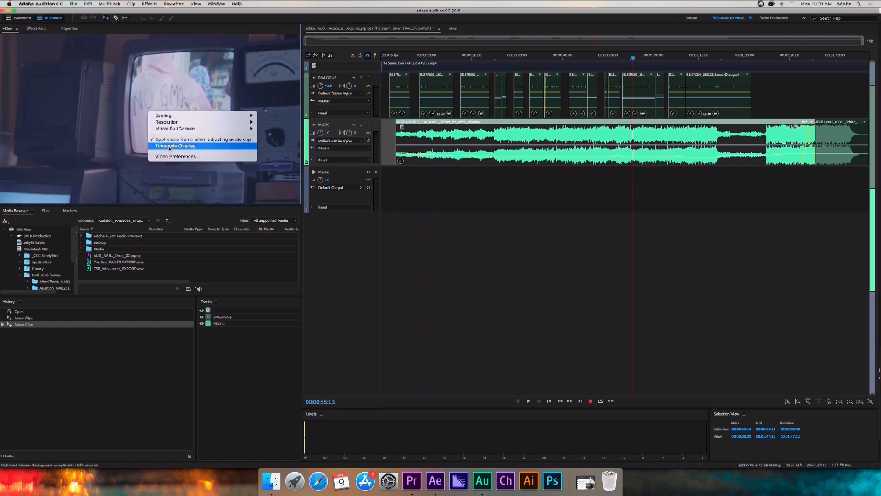
click(169, 146)
right_click(202, 140)
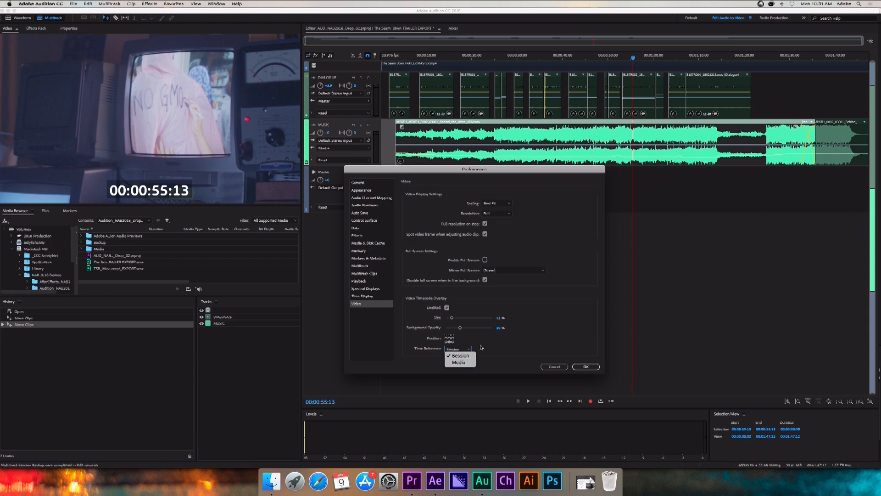
click(585, 366)
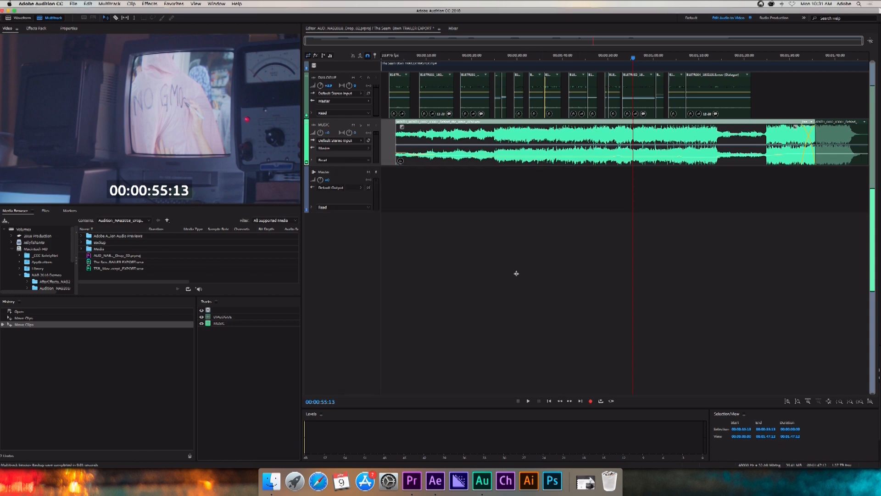